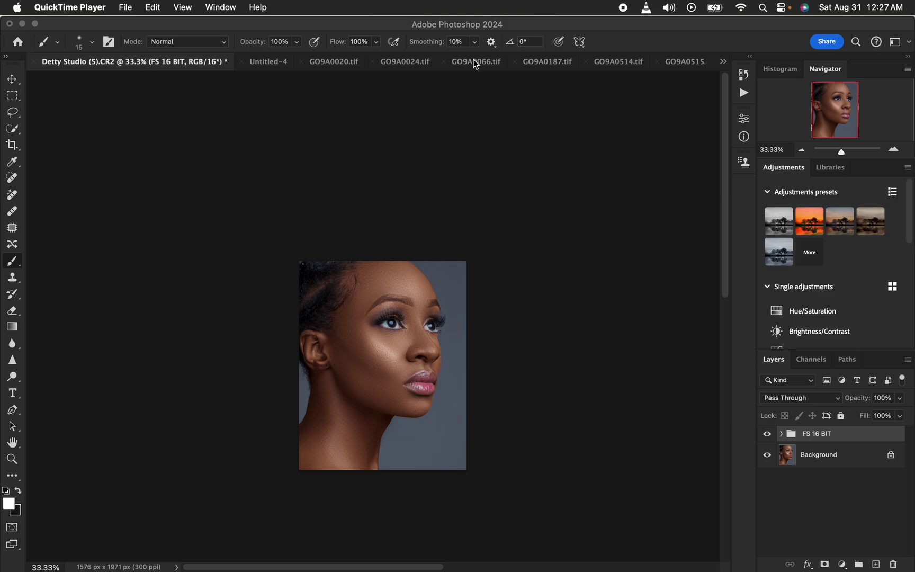
Step: Compare the portrait's skin at 100% before and after retouching by toggling the FS 16 BIT group's visibility
{"action": "left_click", "coordinate": [464, 27]}
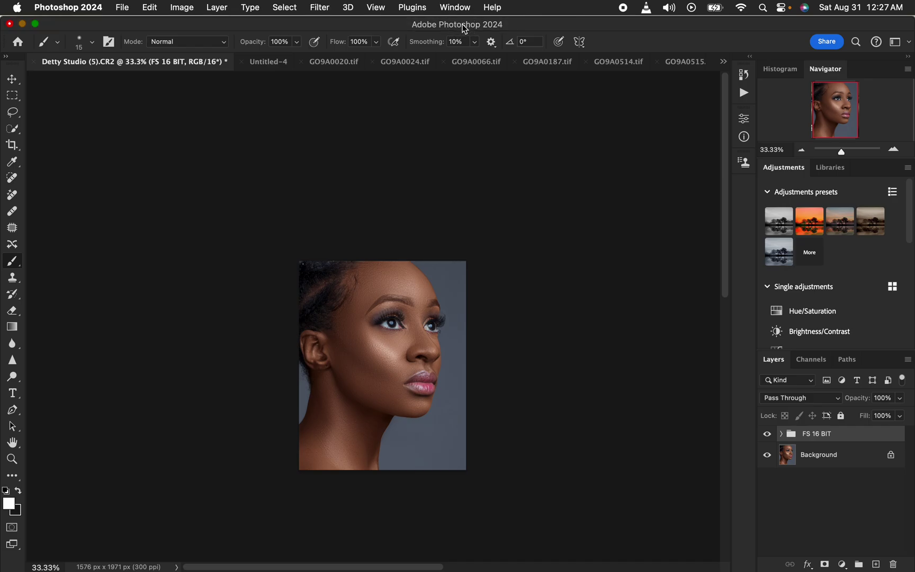
{"action": "key", "text": "super+1"}
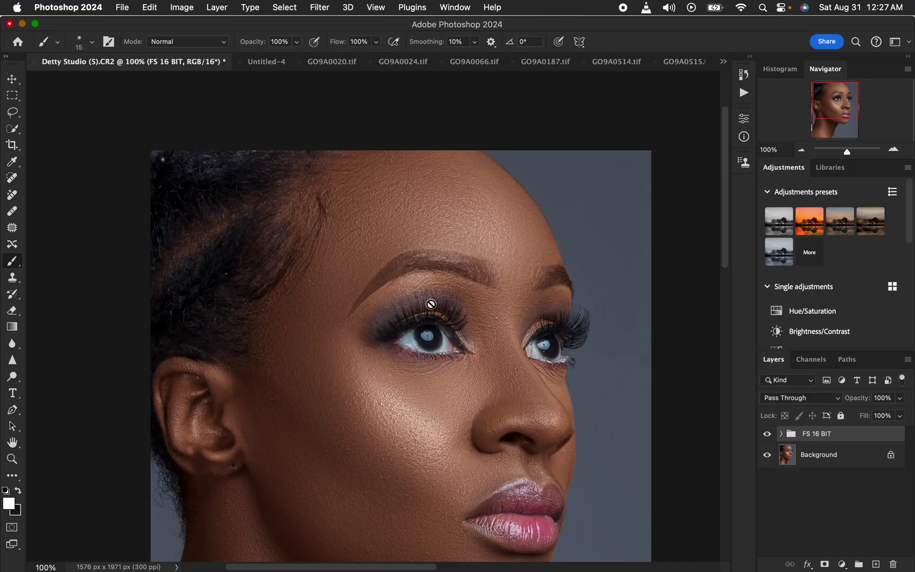
{"action": "scroll", "coordinate": [431, 304], "scroll_direction": "down", "scroll_amount": 3}
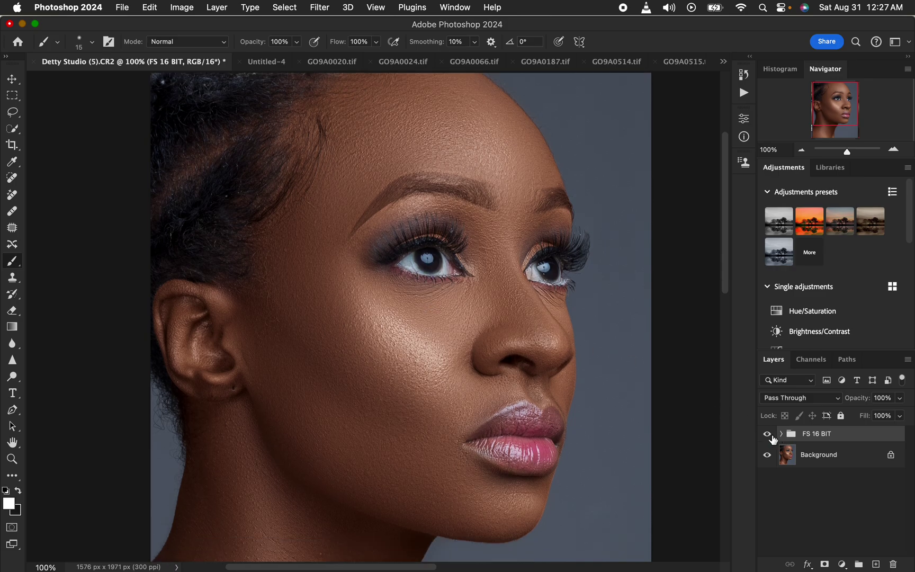
{"action": "left_click", "coordinate": [766, 435]}
{"action": "left_click", "coordinate": [766, 435]}
{"action": "left_click", "coordinate": [765, 435]}
{"action": "left_click", "coordinate": [765, 434]}
{"action": "left_click", "coordinate": [765, 435]}
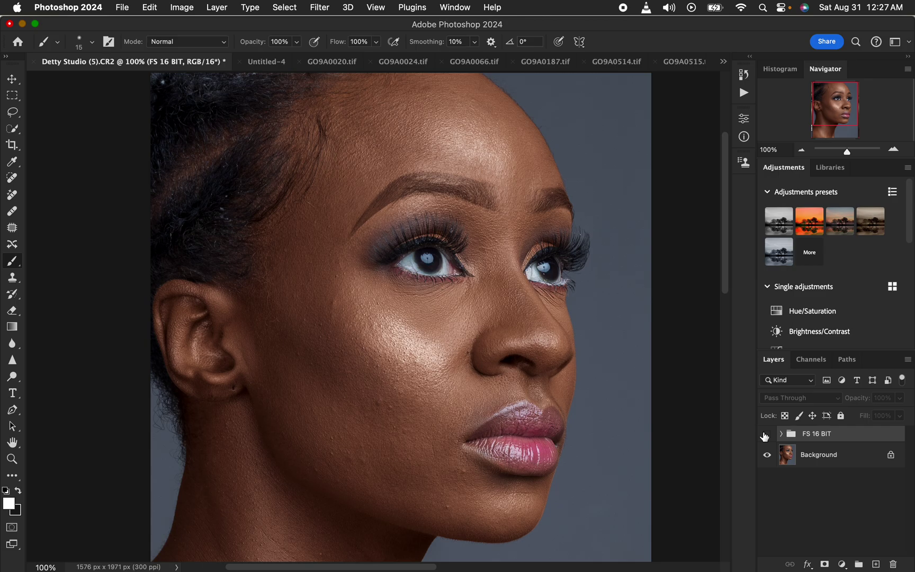
{"action": "left_click", "coordinate": [765, 435]}
{"action": "left_click", "coordinate": [766, 434]}
{"action": "left_click", "coordinate": [765, 434]}
{"action": "left_click", "coordinate": [766, 435]}
{"action": "left_click", "coordinate": [766, 435]}
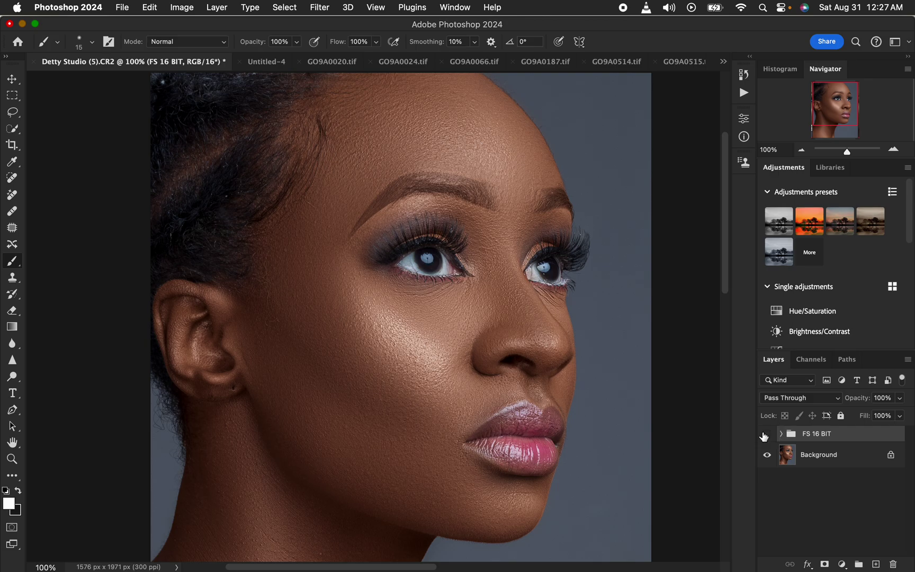
{"action": "left_click", "coordinate": [763, 436]}
{"action": "left_click", "coordinate": [764, 435]}
{"action": "left_click", "coordinate": [764, 435]}
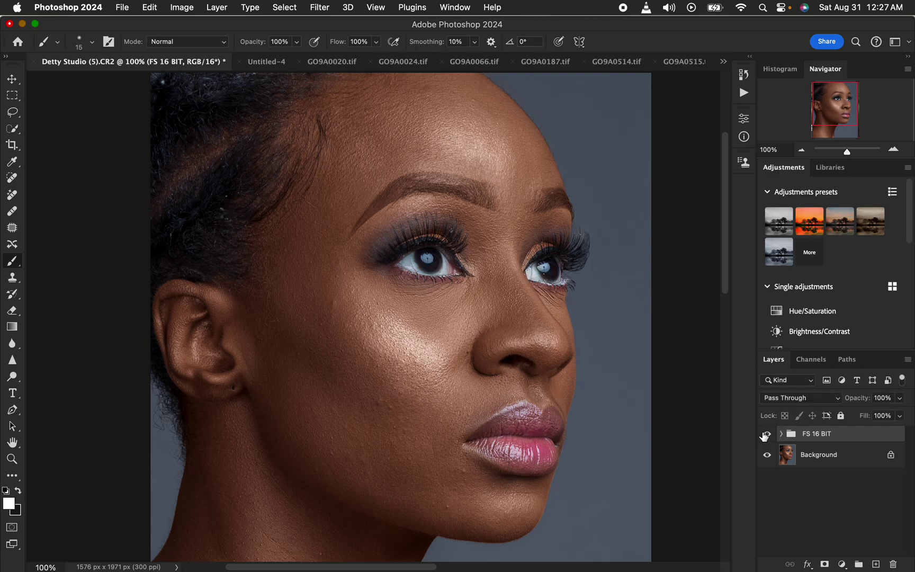
{"action": "left_click", "coordinate": [764, 435]}
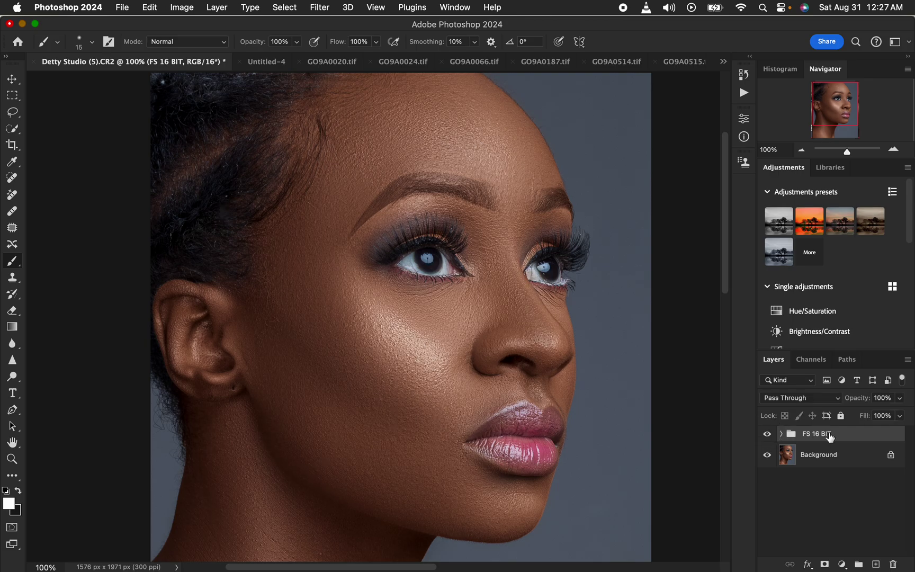
Step: Delete the FS 16 BIT group and duplicate the Background layer twice
{"action": "key", "text": "Delete"}
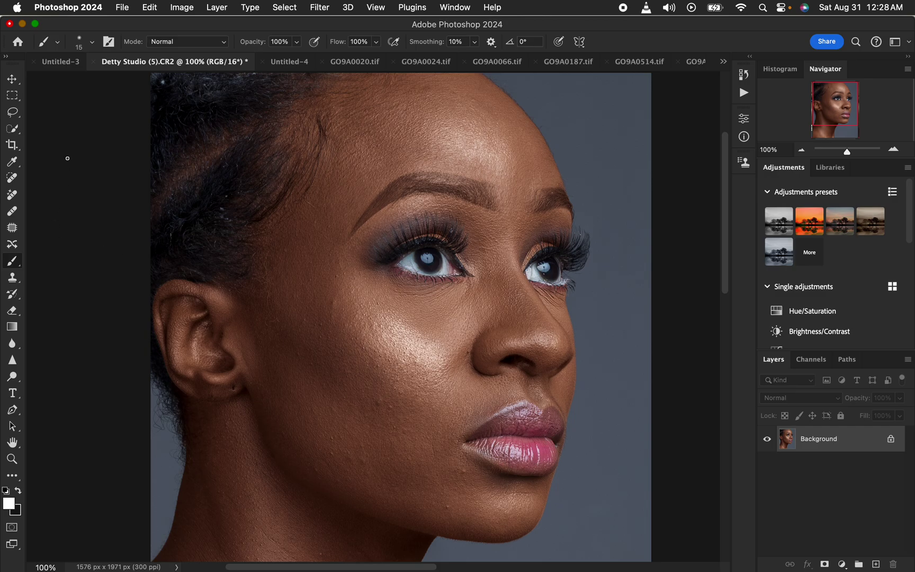
{"action": "left_click", "coordinate": [8, 114]}
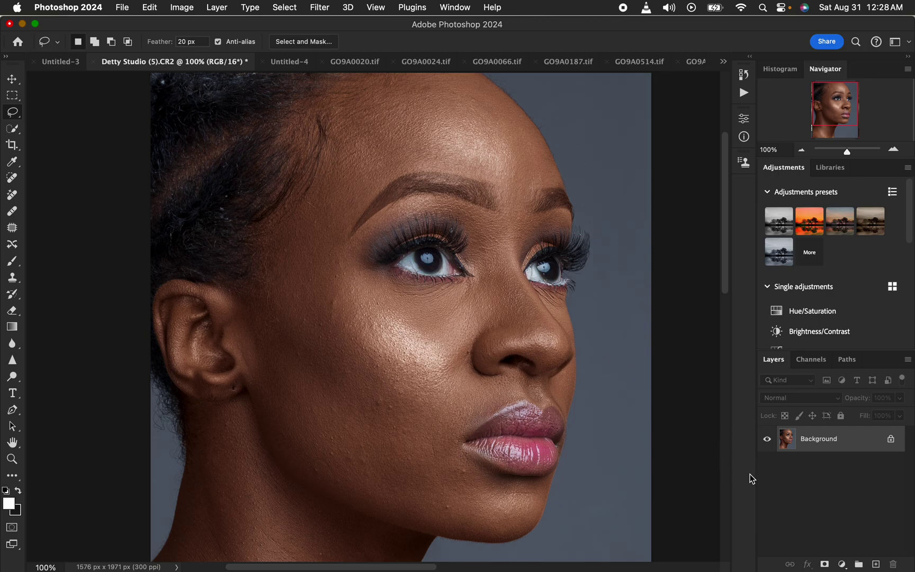
{"action": "key", "text": "cmd+j"}
{"action": "key", "text": "cmd+j"}
Step: Rename the lower duplicate layer to "low" and the upper one to "high"
{"action": "double_click", "coordinate": [811, 465]}
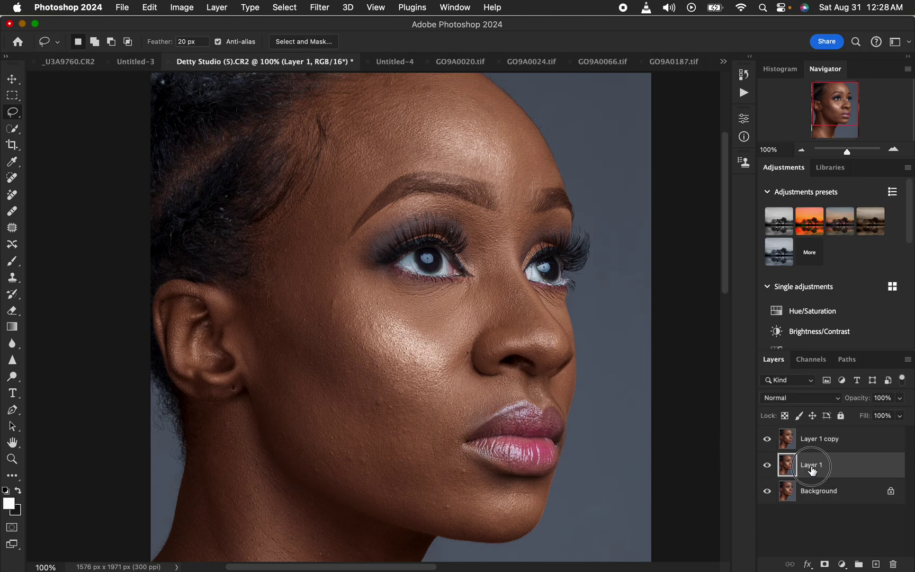
{"action": "key", "text": "BackSpace"}
{"action": "type", "text": "low"}
{"action": "key", "text": "Return"}
{"action": "double_click", "coordinate": [814, 439]}
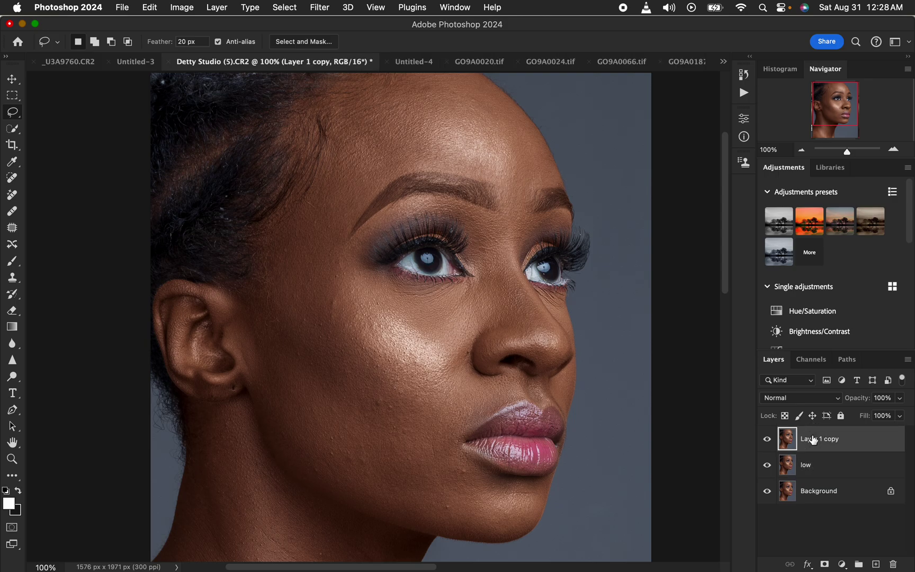
{"action": "type", "text": "high"}
{"action": "key", "text": "Return"}
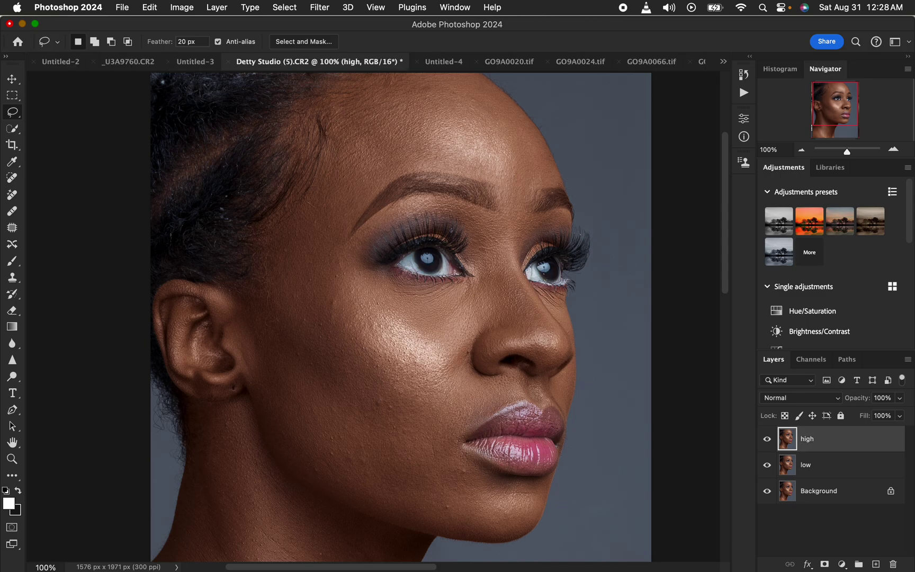
Step: Hide the high layer and start a Gaussian Blur on the low layer with the radius at 0.1 pixels
{"action": "left_click", "coordinate": [768, 443]}
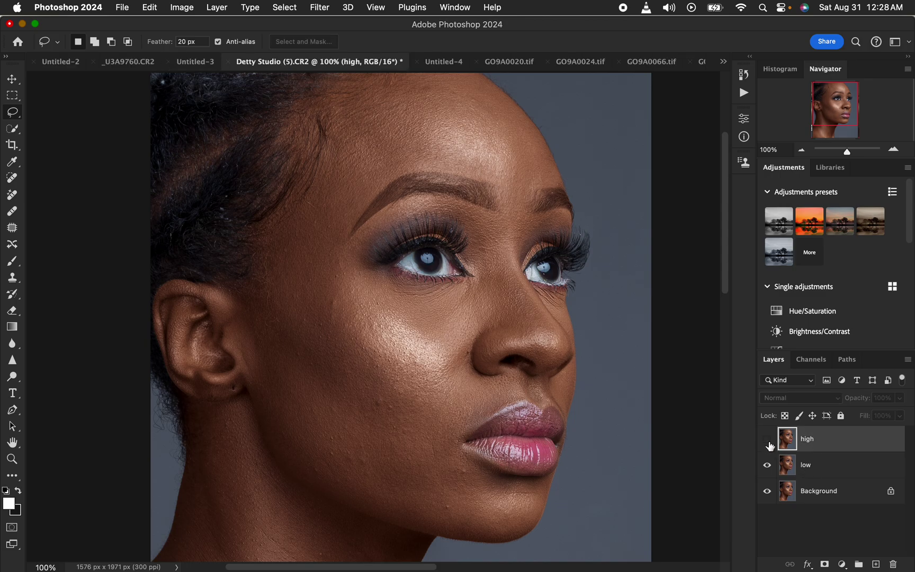
{"action": "left_click", "coordinate": [801, 472]}
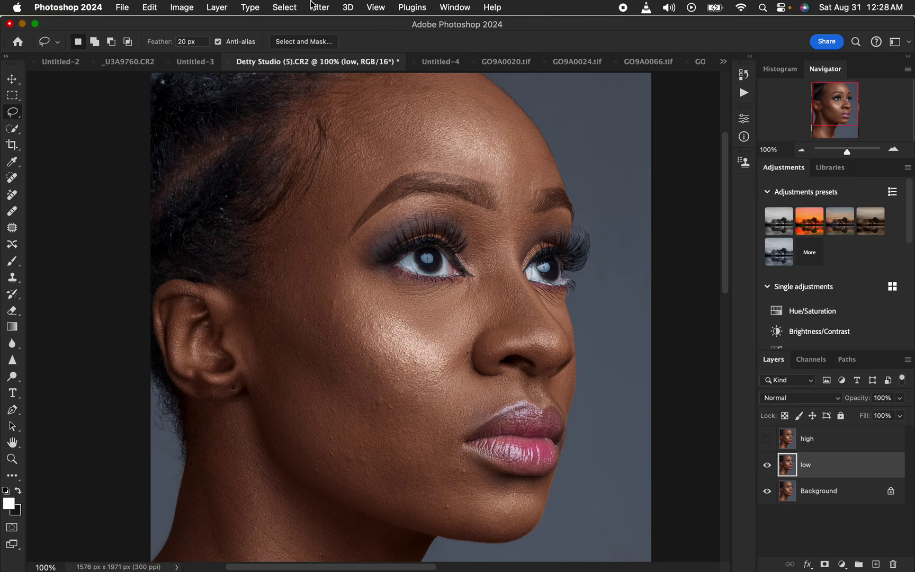
{"action": "left_click", "coordinate": [317, 7]}
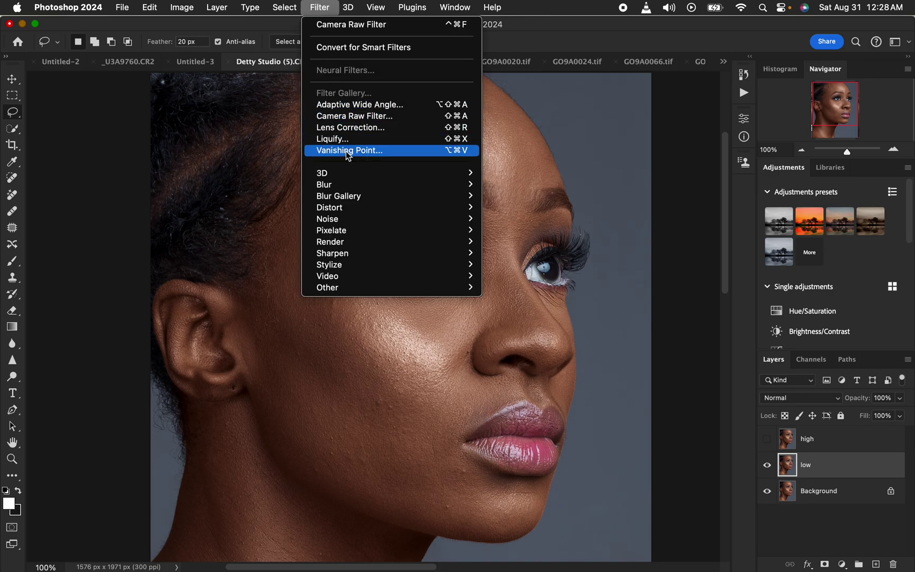
{"action": "mouse_move", "coordinate": [348, 184]}
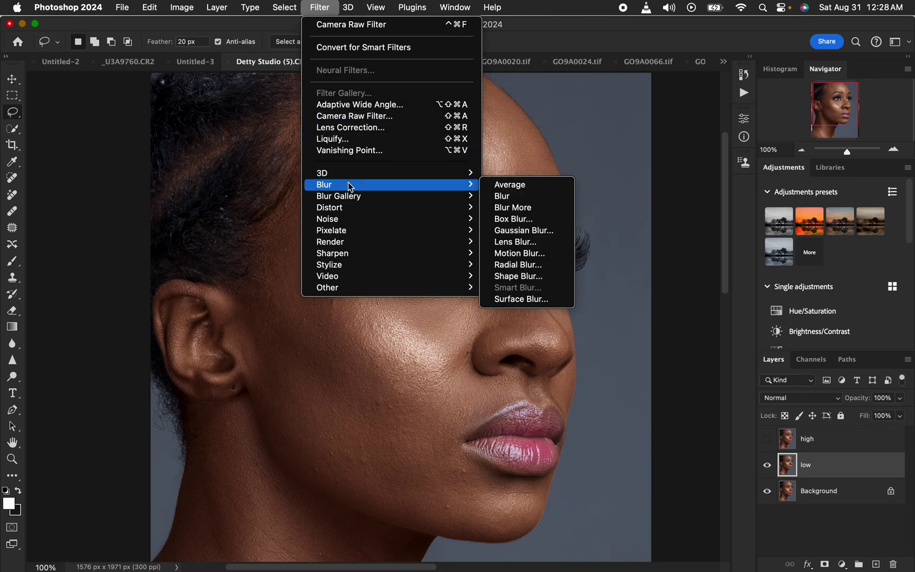
{"action": "left_click", "coordinate": [528, 230]}
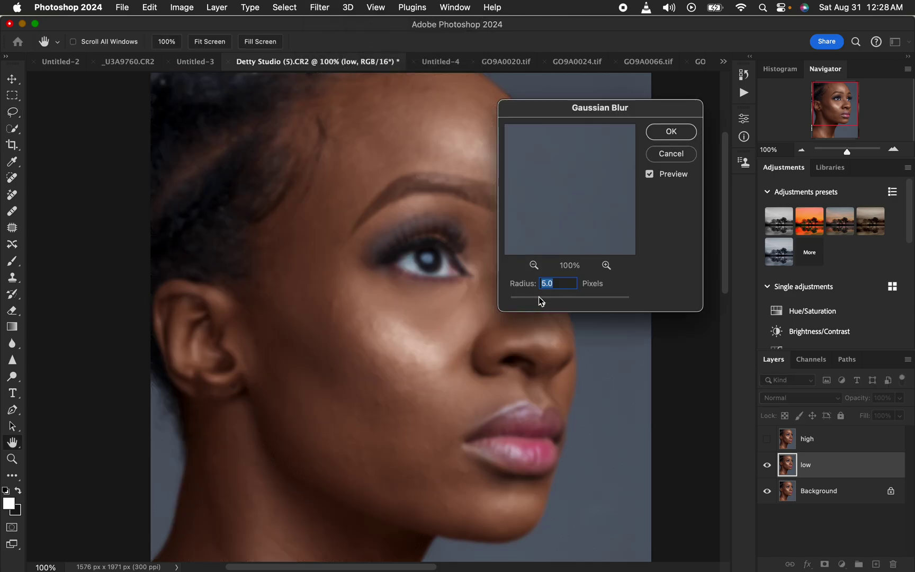
{"action": "left_click_drag", "start_coordinate": [540, 303], "coordinate": [489, 296]}
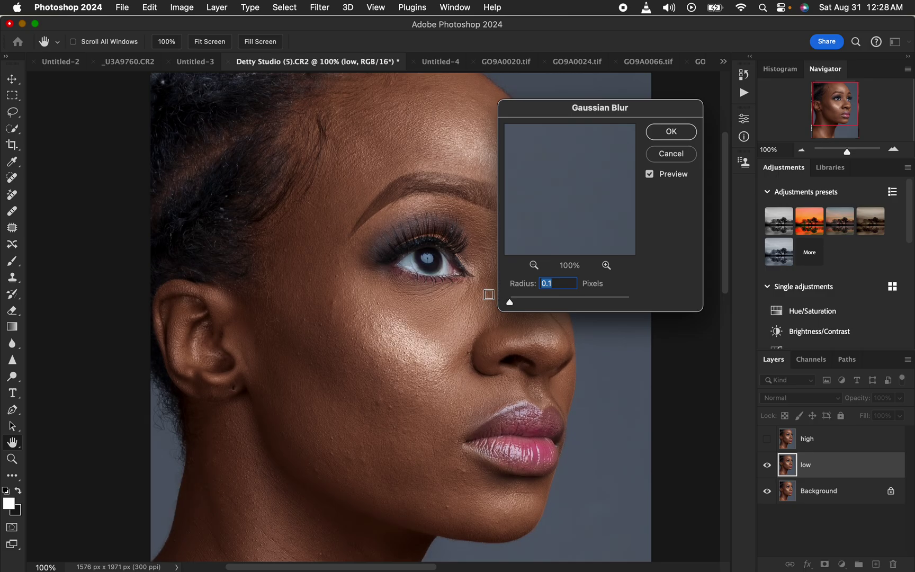
Step: Bring the face into view at 100% and centre the Gaussian Blur preview on the highlighted cheek skin
{"action": "scroll", "coordinate": [724, 133], "scroll_direction": "up", "scroll_amount": 10}
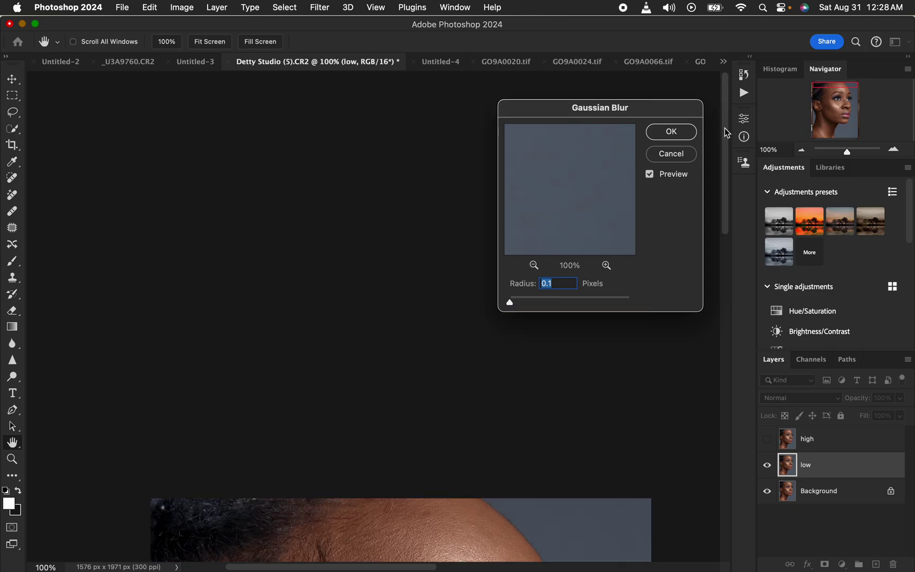
{"action": "scroll", "coordinate": [704, 126], "scroll_direction": "down", "scroll_amount": 4}
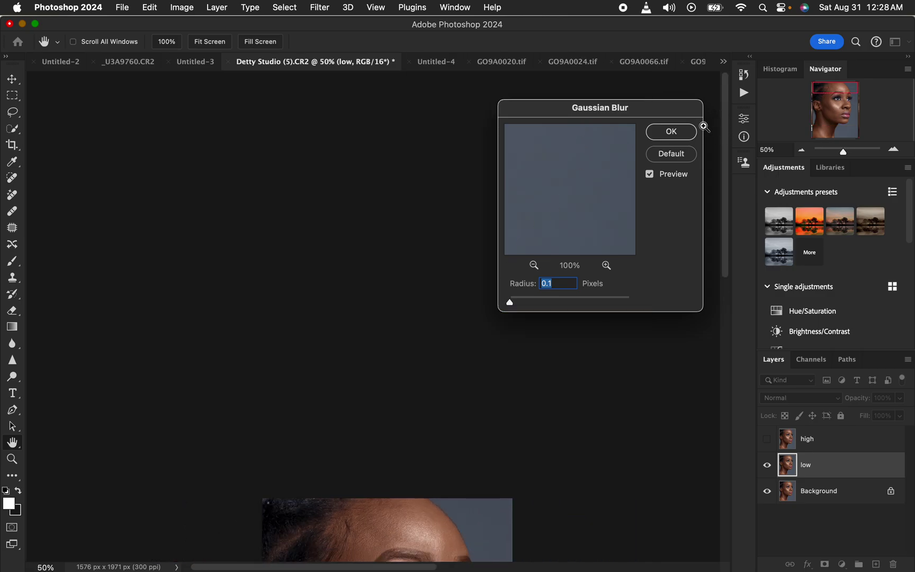
{"action": "scroll", "coordinate": [379, 492], "scroll_direction": "down", "scroll_amount": 6}
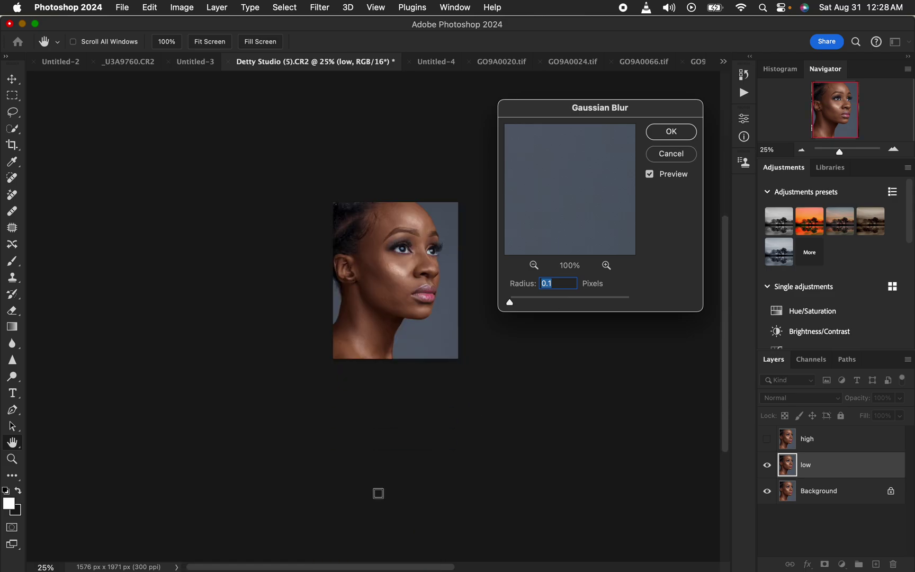
{"action": "left_click", "coordinate": [396, 229]}
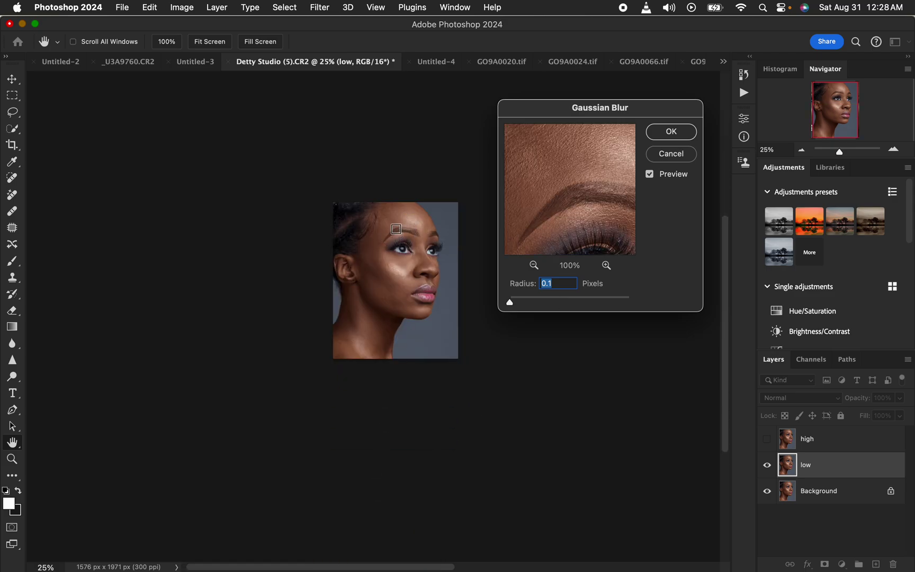
{"action": "scroll", "coordinate": [396, 229], "scroll_direction": "up", "scroll_amount": 4}
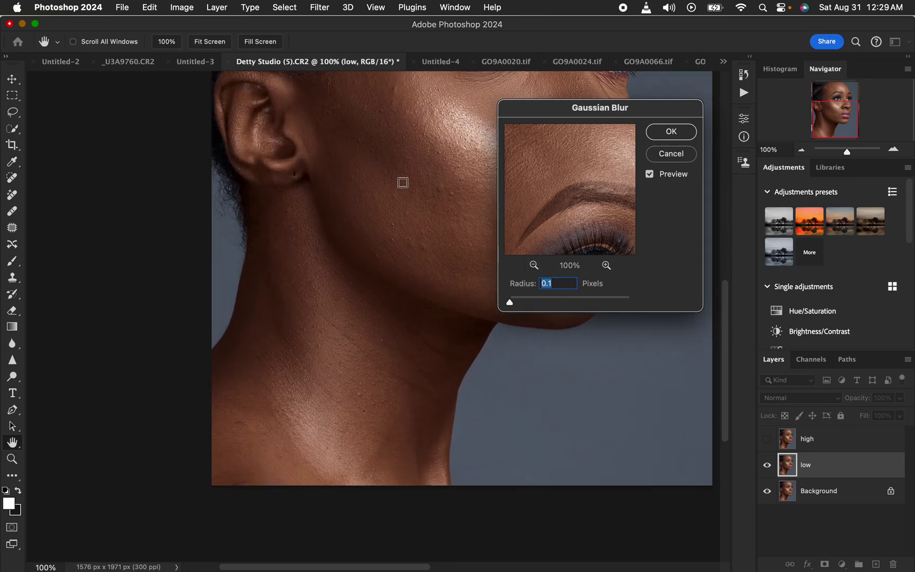
{"action": "left_click", "coordinate": [437, 144]}
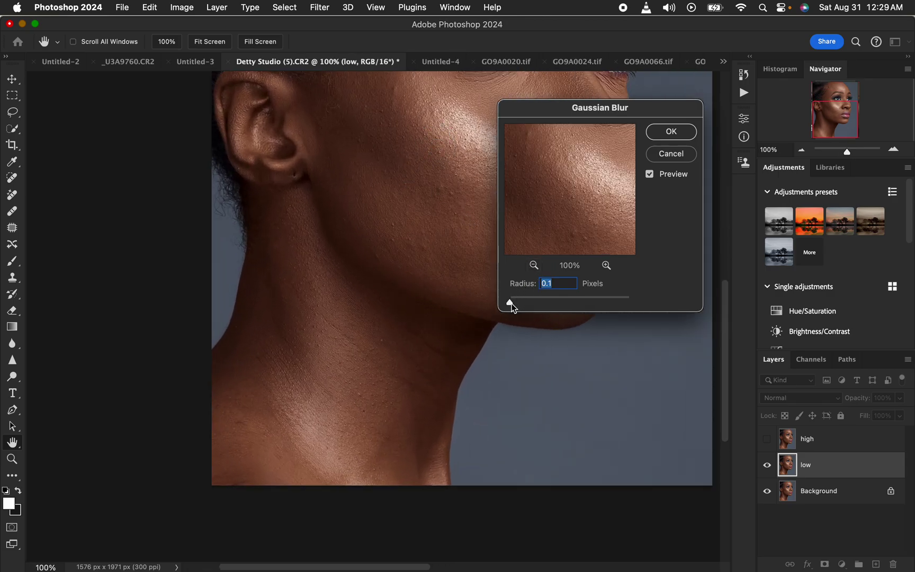
{"action": "scroll", "coordinate": [437, 139], "scroll_direction": "up", "scroll_amount": 5}
{"action": "scroll", "coordinate": [437, 139], "scroll_direction": "right", "scroll_amount": 3}
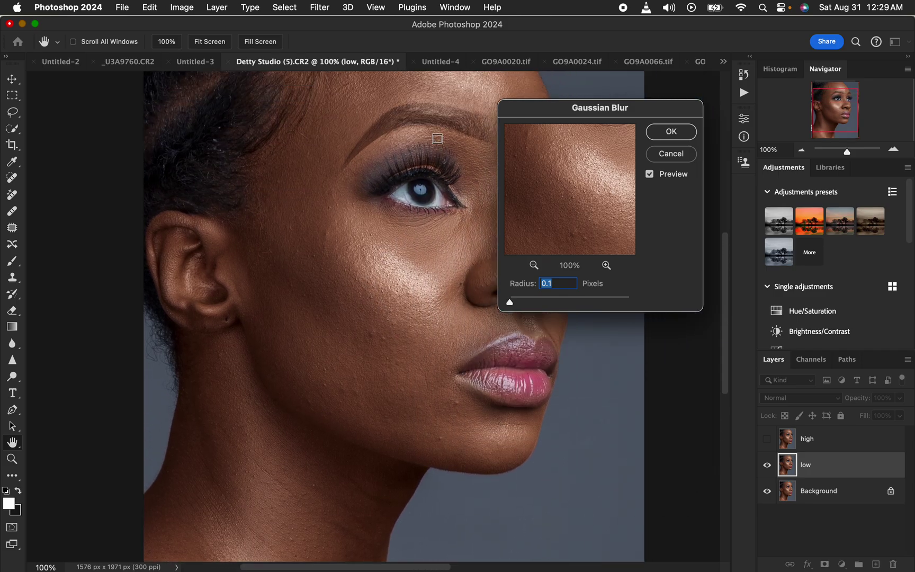
{"action": "left_click", "coordinate": [369, 268]}
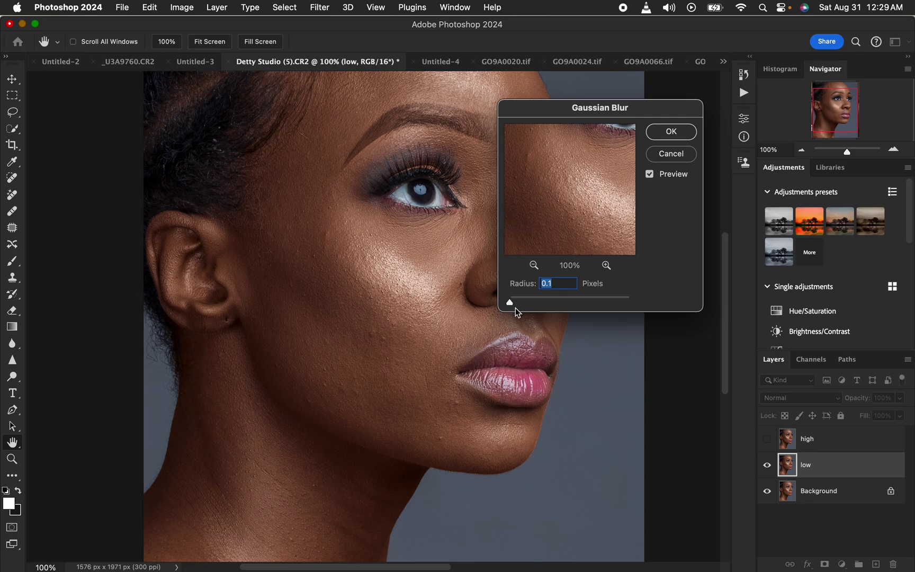
Step: Try weaker and stronger blur radii, and apply the Gaussian Blur to the low layer at 7.0 pixels
{"action": "mouse_move", "coordinate": [511, 306]}
{"action": "left_mouse_down"}
{"action": "mouse_move", "coordinate": [529, 306]}
{"action": "mouse_move", "coordinate": [508, 306]}
{"action": "mouse_move", "coordinate": [521, 305]}
{"action": "left_mouse_up"}
{"action": "mouse_move", "coordinate": [523, 305]}
{"action": "left_mouse_down"}
{"action": "mouse_move", "coordinate": [535, 300]}
{"action": "mouse_move", "coordinate": [508, 301]}
{"action": "left_mouse_up"}
{"action": "left_click_drag", "start_coordinate": [510, 303], "coordinate": [625, 303]}
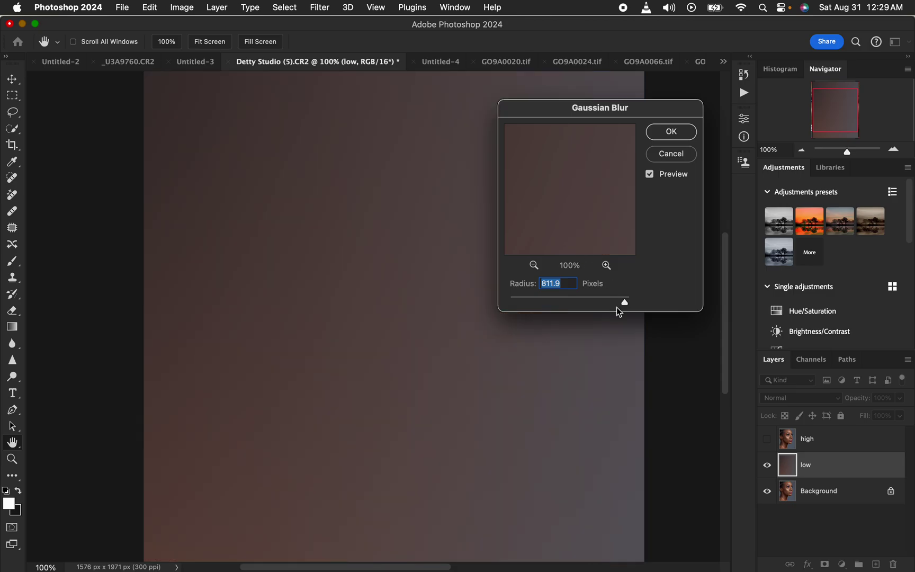
{"action": "left_click", "coordinate": [618, 306]}
{"action": "left_click_drag", "start_coordinate": [619, 308], "coordinate": [548, 303]}
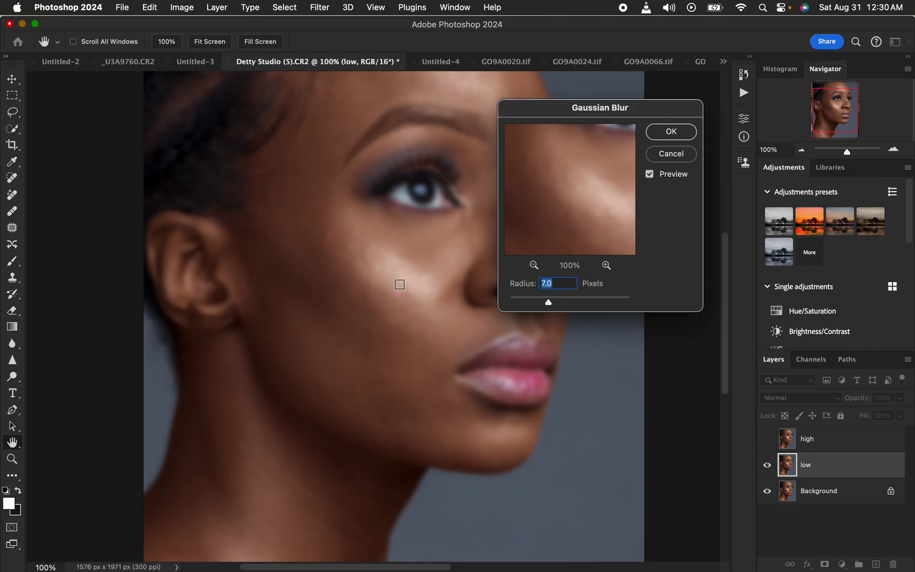
{"action": "left_click", "coordinate": [671, 132]}
{"action": "key", "text": "l"}
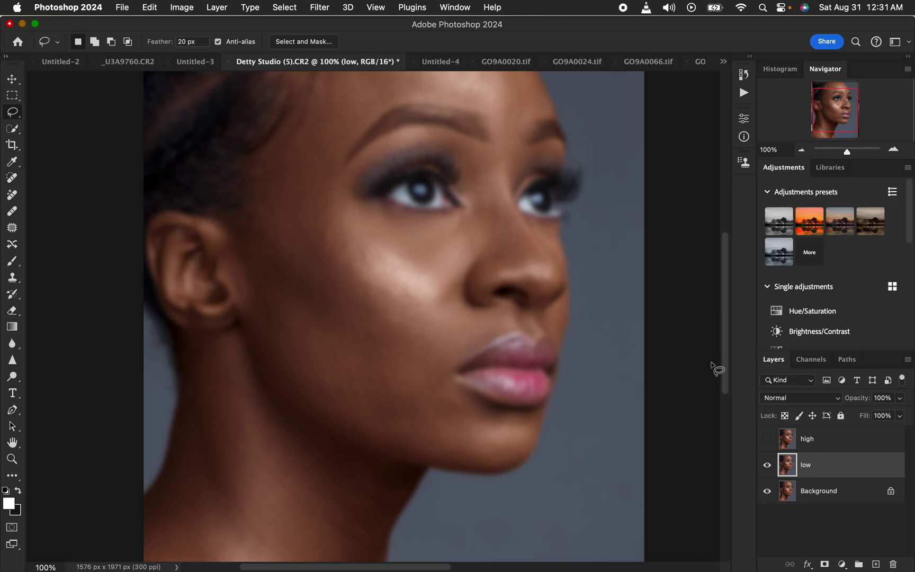
Step: Make the high layer visible and open Apply Image for it
{"action": "left_click", "coordinate": [765, 445]}
{"action": "left_click", "coordinate": [821, 441]}
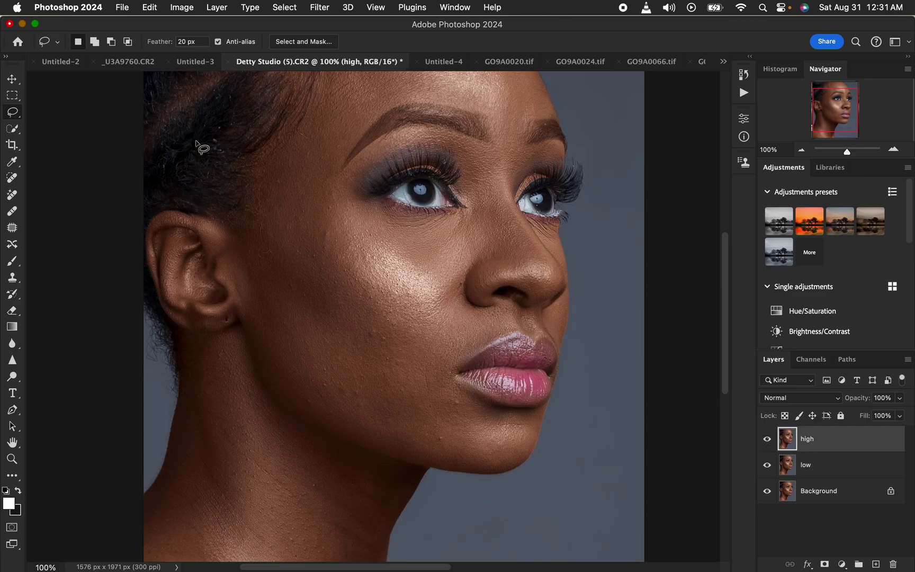
{"action": "left_click", "coordinate": [179, 9]}
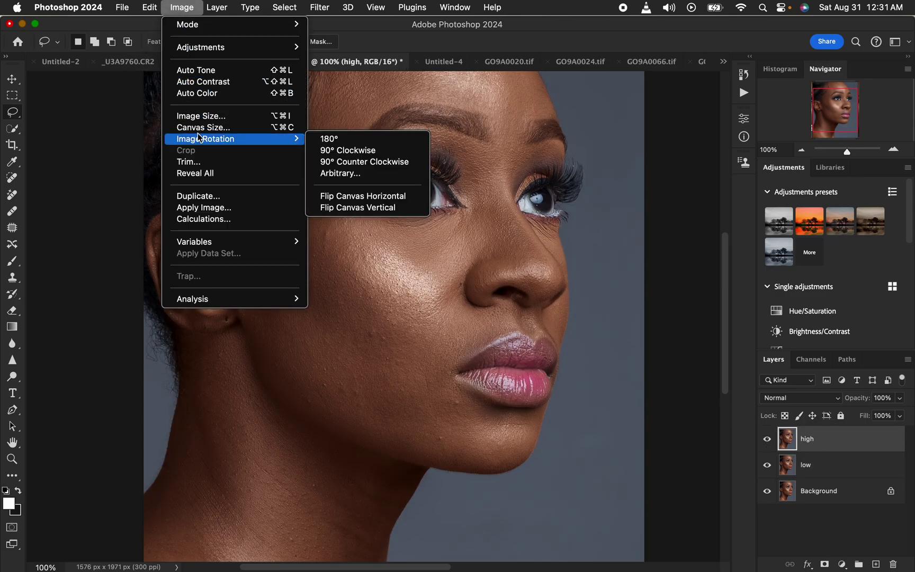
{"action": "left_click", "coordinate": [210, 208]}
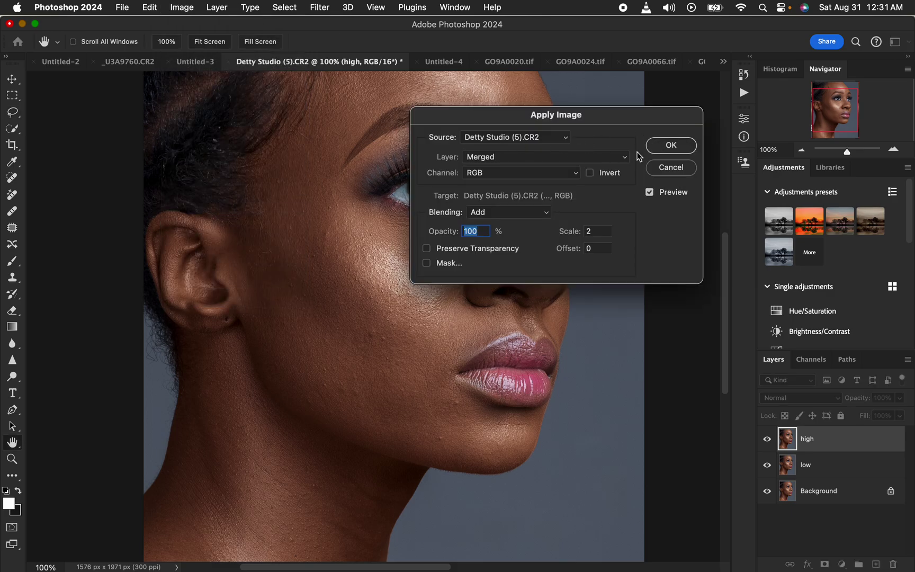
Step: Set the Apply Image source layer to low, keep Add blending, and turn on Invert
{"action": "left_click", "coordinate": [513, 159]}
{"action": "left_click", "coordinate": [518, 192]}
{"action": "left_click", "coordinate": [531, 214]}
{"action": "left_click", "coordinate": [527, 212]}
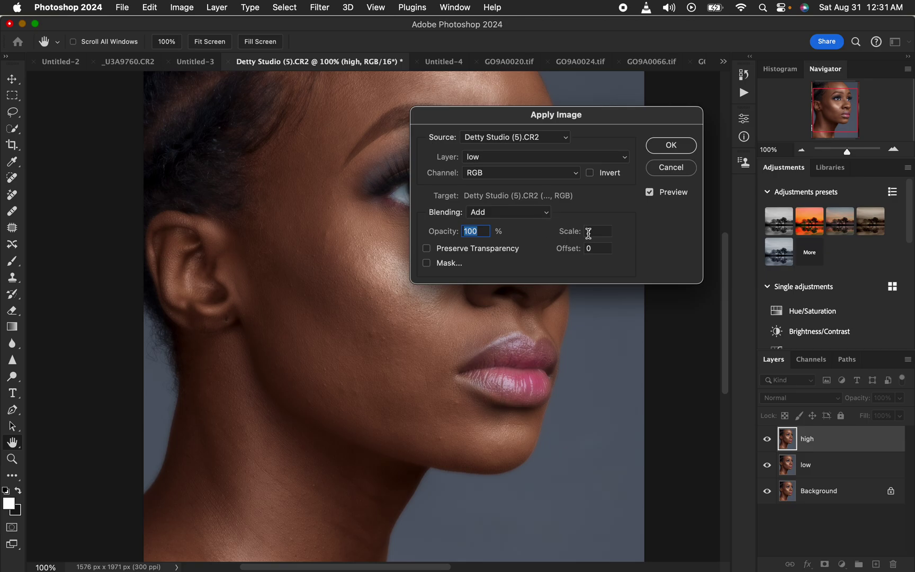
{"action": "left_click", "coordinate": [590, 174]}
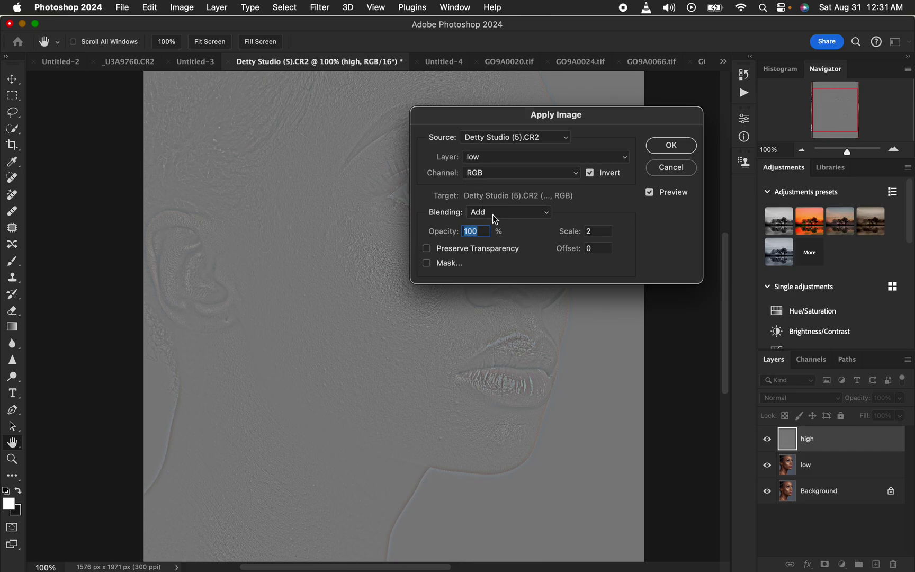
Step: Try the Apply Image settings with Subtract blending, scale 2, offset 128 and Invert off
{"action": "left_click", "coordinate": [532, 213]}
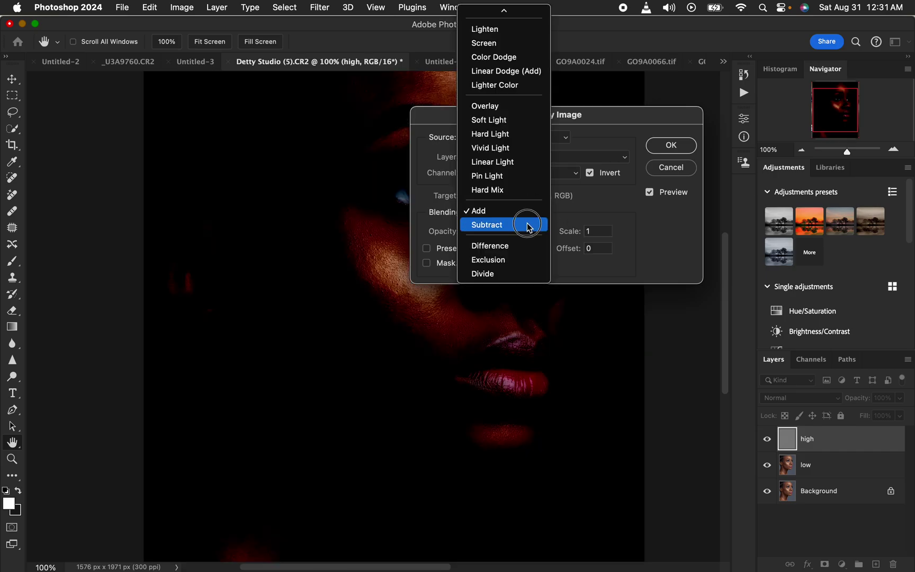
{"action": "left_click", "coordinate": [531, 225]}
{"action": "left_click", "coordinate": [594, 231]}
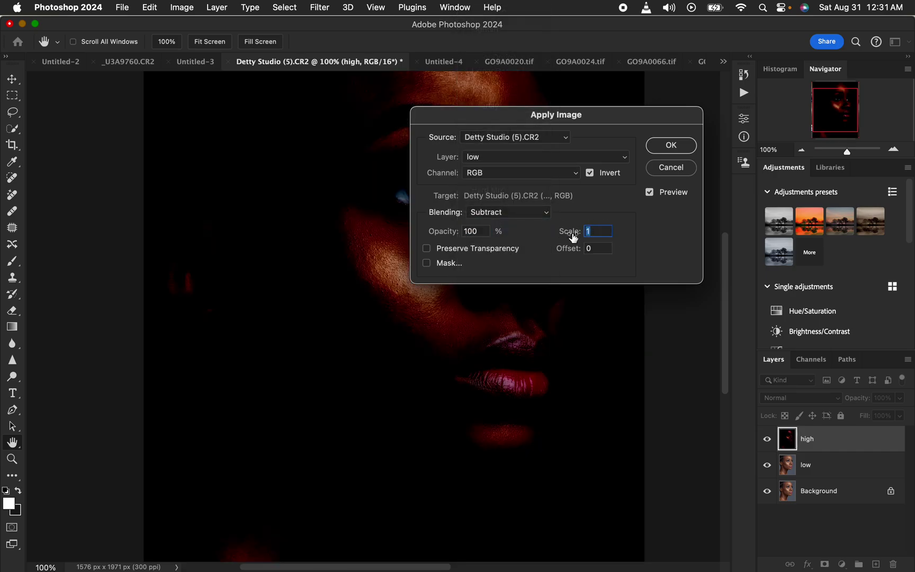
{"action": "type", "text": "2"}
{"action": "key", "text": "Tab"}
{"action": "type", "text": "1"}
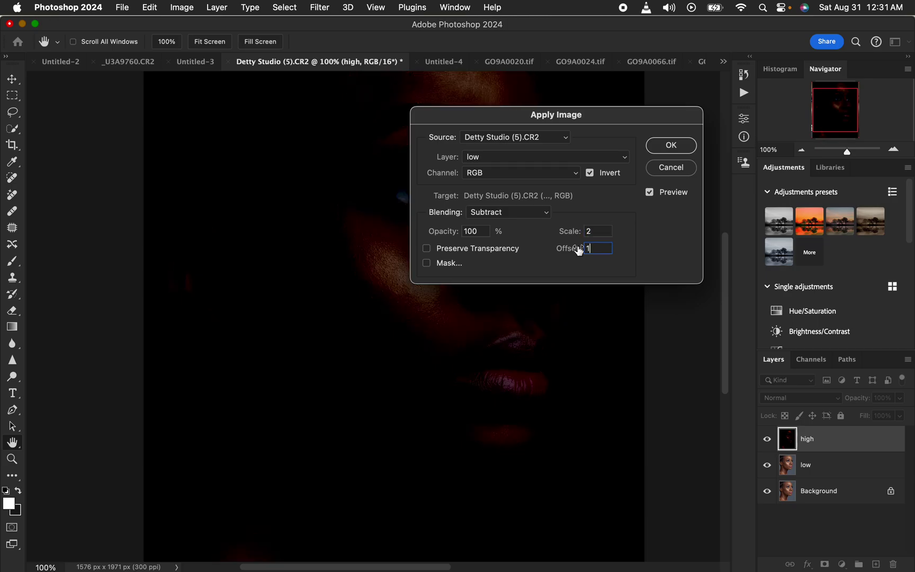
{"action": "type", "text": "28"}
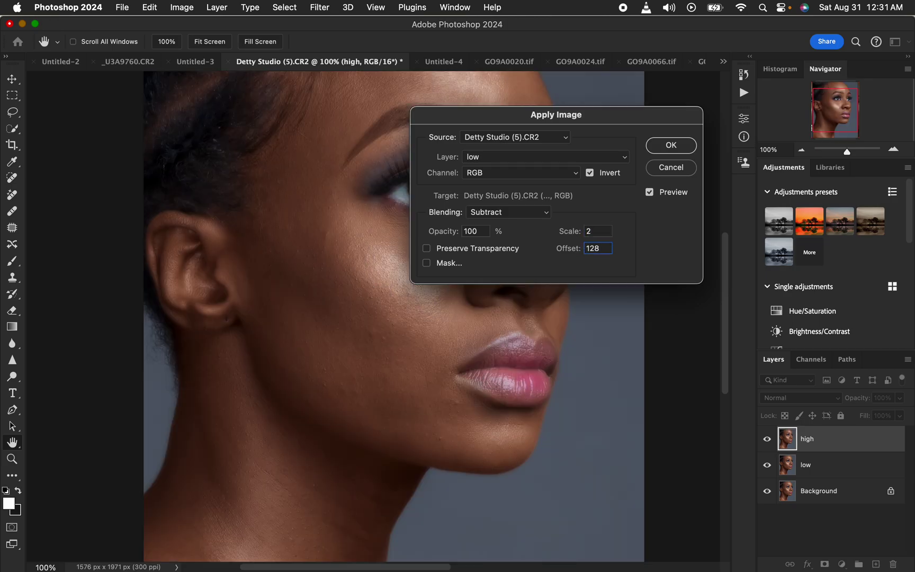
{"action": "left_click", "coordinate": [589, 173]}
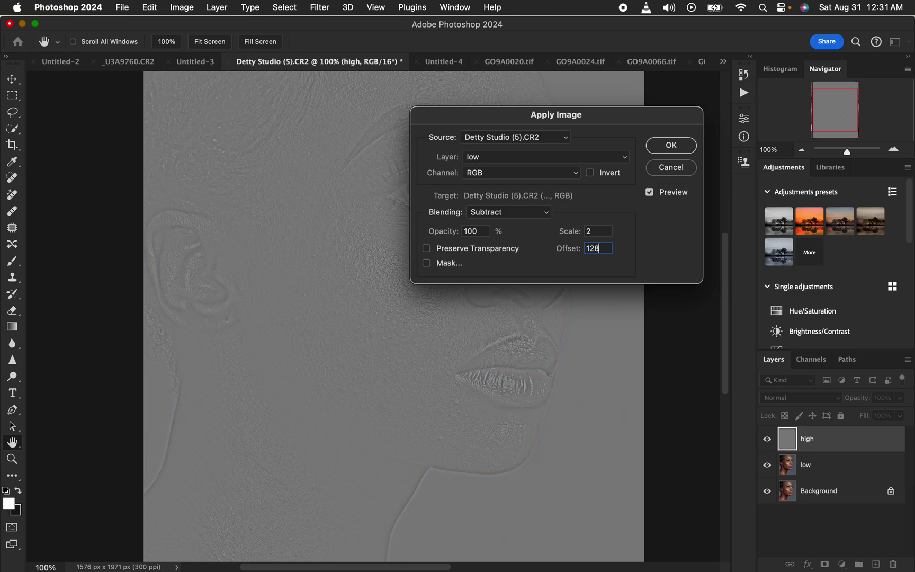
Step: Return the blending to Add with scale 2, offset 0 and Invert on, and apply the image to the high layer
{"action": "left_click", "coordinate": [508, 212]}
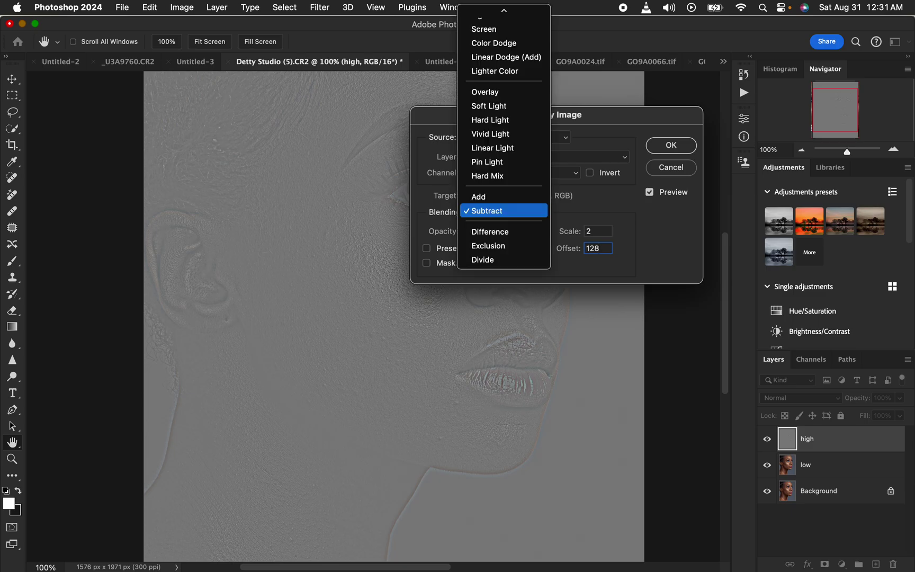
{"action": "key", "text": "Return"}
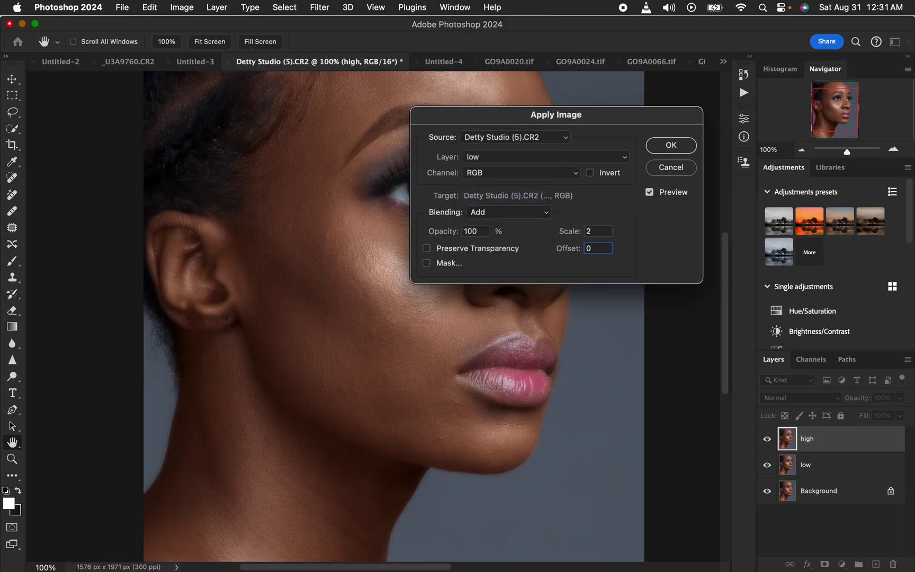
{"action": "left_click", "coordinate": [589, 173]}
{"action": "key", "text": "Return"}
Step: Switch to the Lasso tool and set the high layer's blend mode to Linear Light
{"action": "key", "text": "l"}
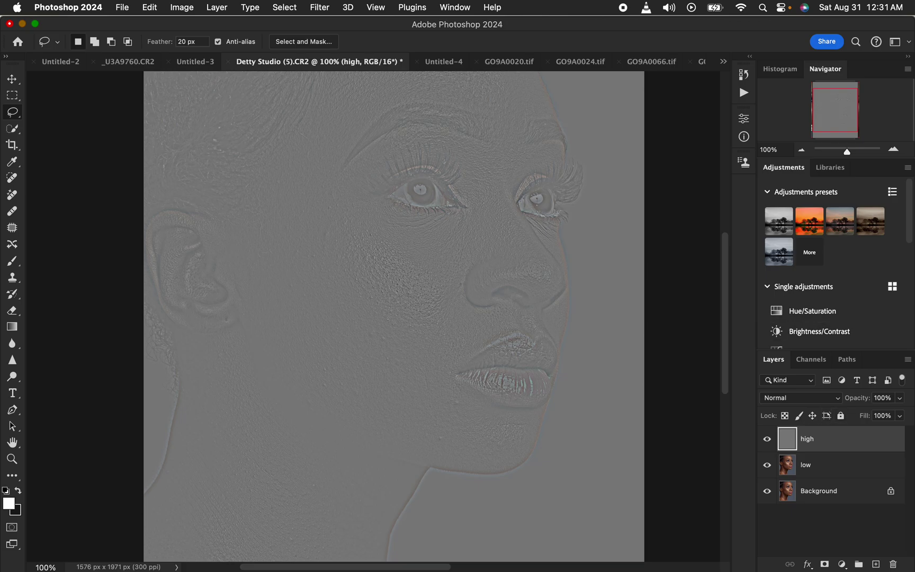
{"action": "left_click", "coordinate": [800, 397]}
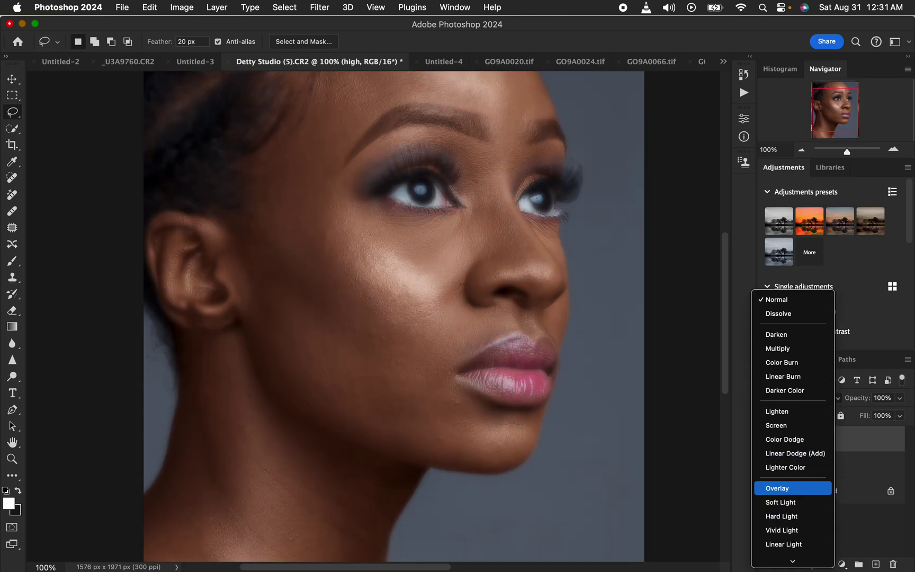
{"action": "left_click", "coordinate": [784, 544]}
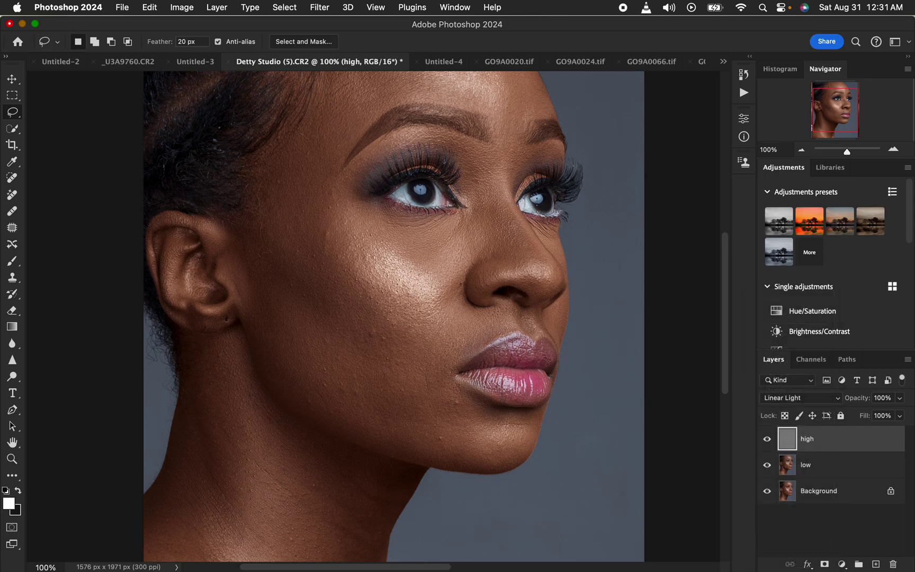
Step: Group the high and low layers together and expand the group
{"action": "left_click", "coordinate": [826, 465], "text": "shift"}
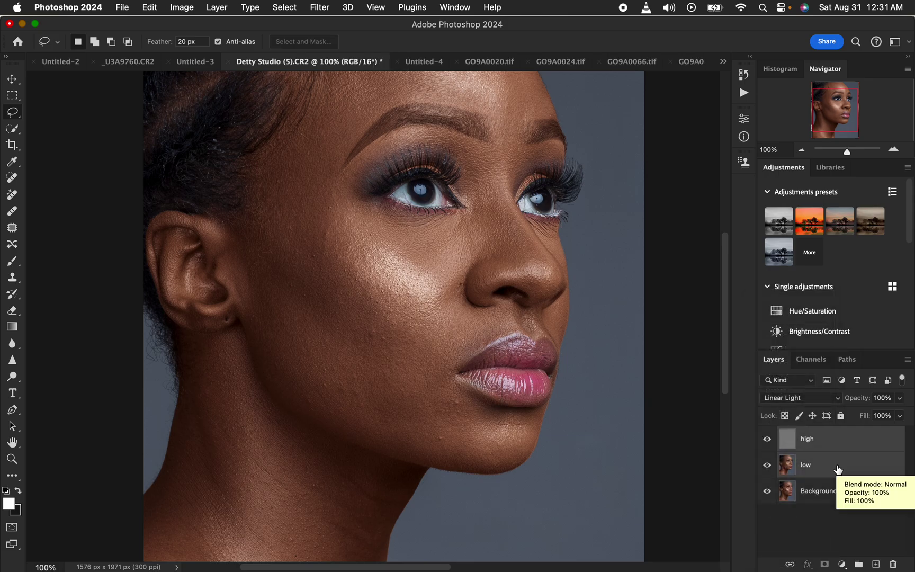
{"action": "key", "text": "super+g"}
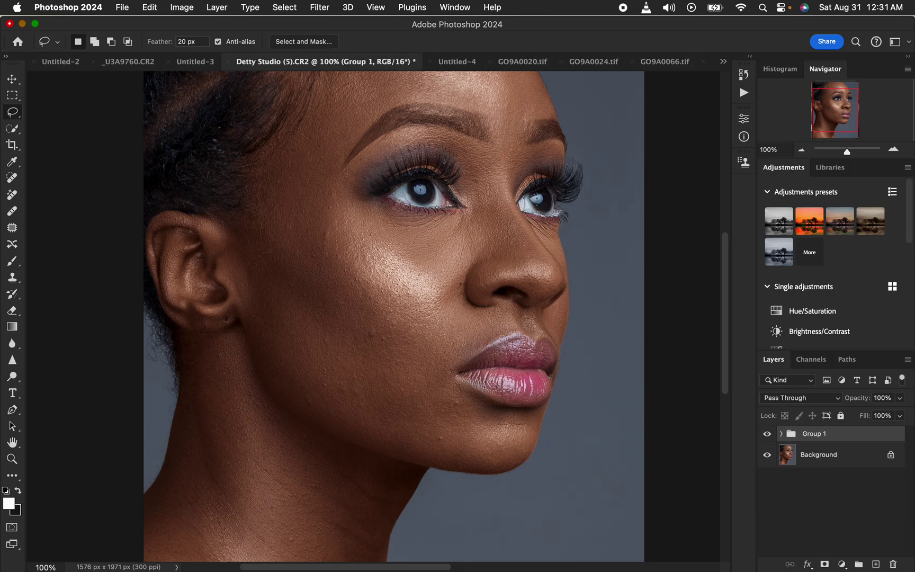
{"action": "left_click", "coordinate": [780, 434]}
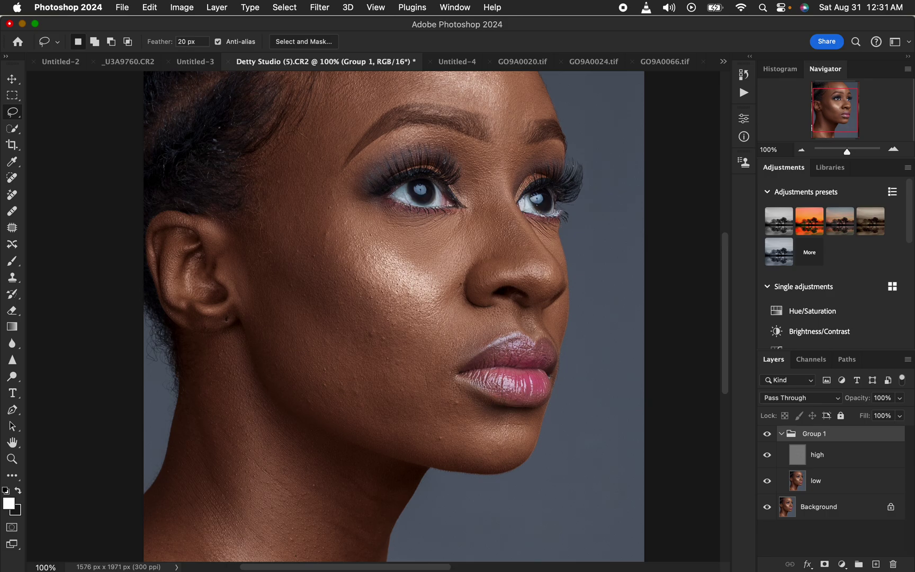
Step: Hide the high layer, select the low layer, and ready the Mixer Brush with a cleaned brush
{"action": "key", "text": "super+minus"}
{"action": "key", "text": "super+minus"}
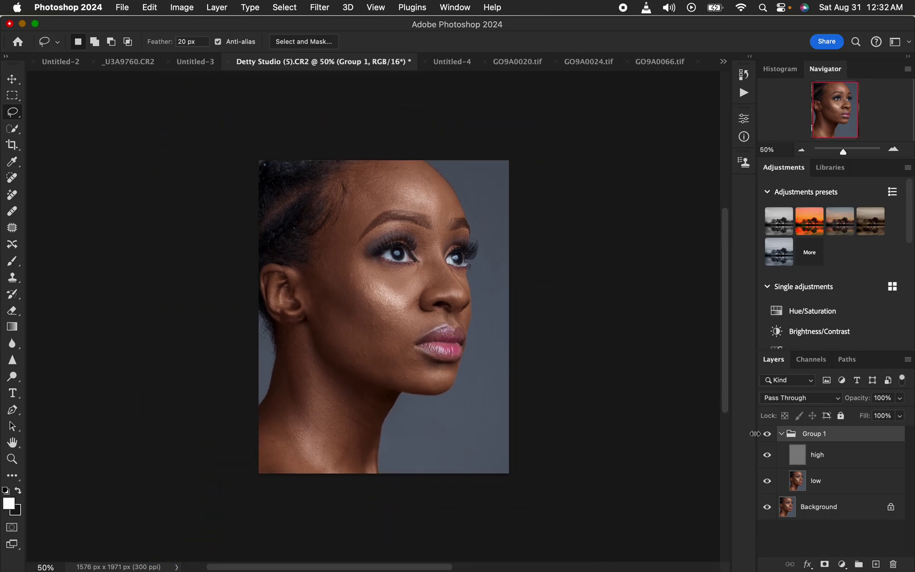
{"action": "key", "text": "super+equal"}
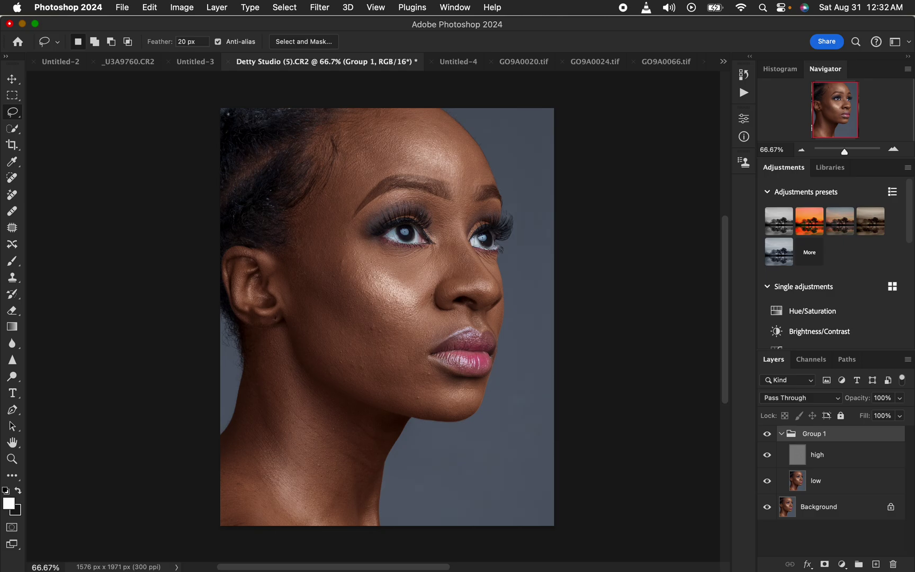
{"action": "left_click", "coordinate": [767, 454]}
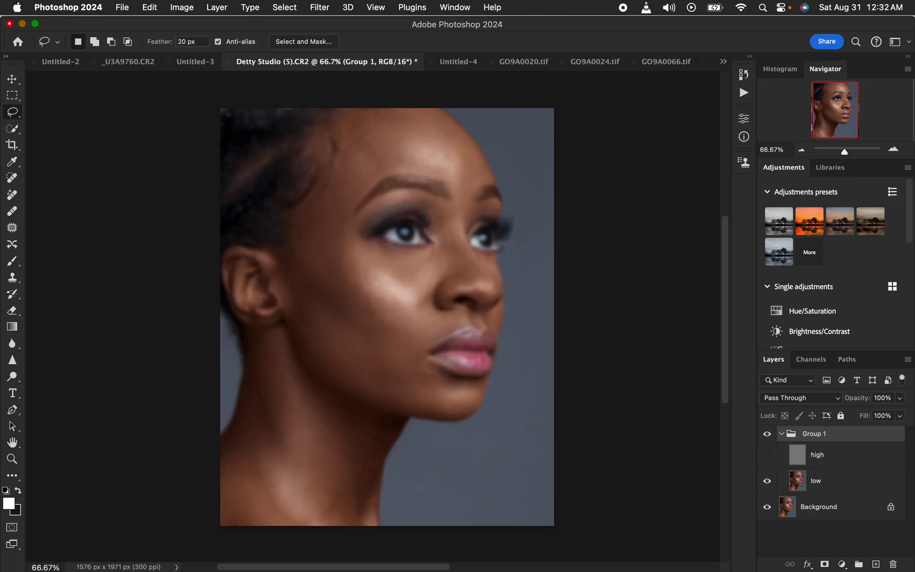
{"action": "left_click", "coordinate": [826, 480]}
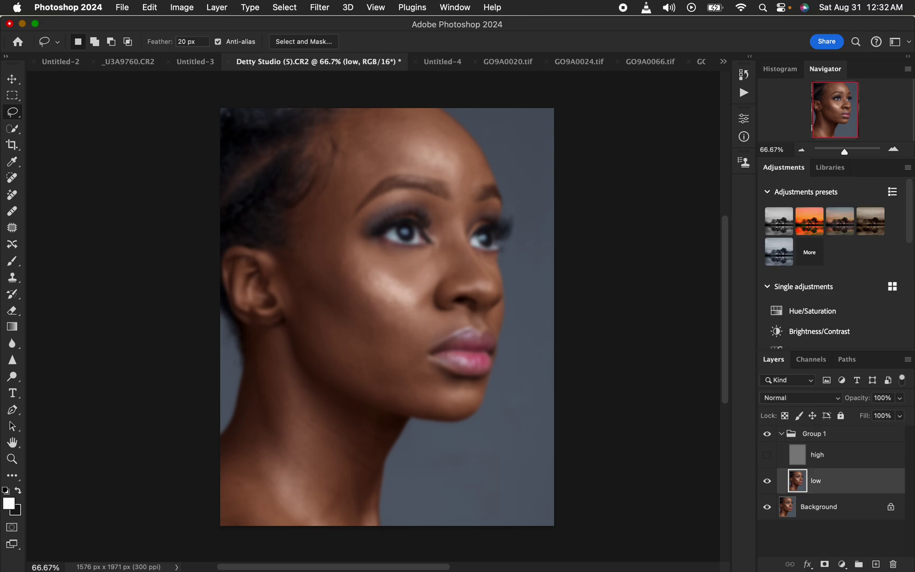
{"action": "key", "text": "b"}
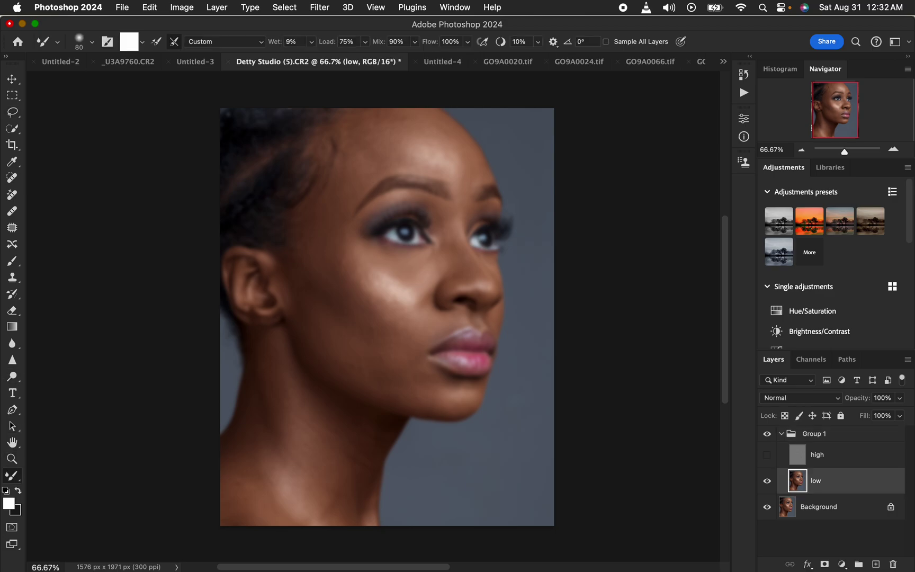
{"action": "left_click", "coordinate": [142, 41]}
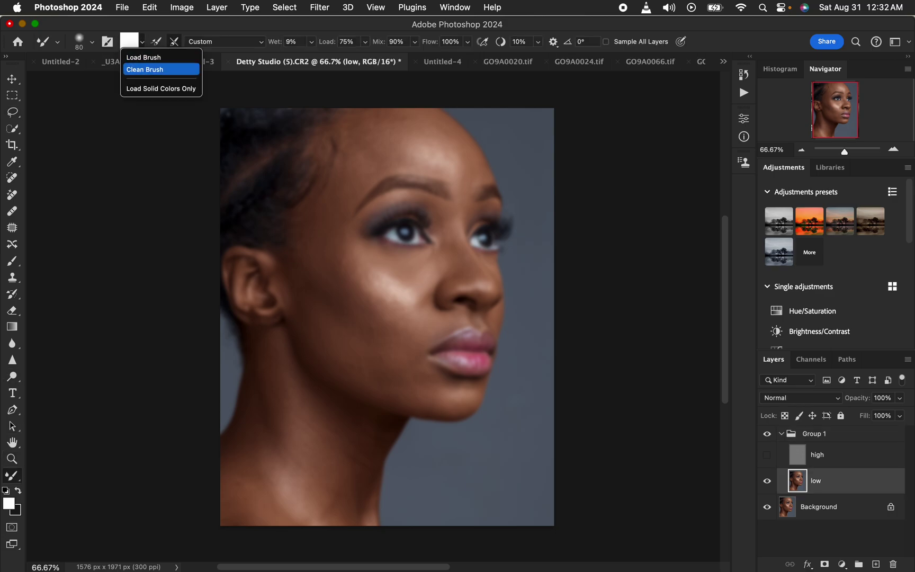
{"action": "left_click", "coordinate": [144, 69]}
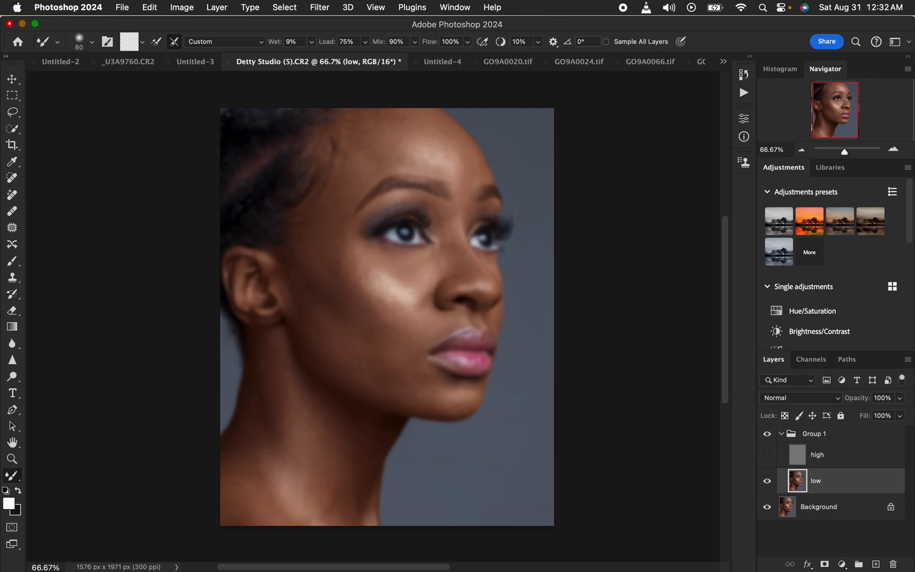
Step: Enlarge the Mixer Brush to 200 and blend the skin tones of the face and neck on the low layer
{"action": "key", "text": "bracketright"}
{"action": "key", "text": "bracketright"}
{"action": "key", "text": "bracketright"}
{"action": "key", "text": "bracketright"}
{"action": "key", "text": "bracketright"}
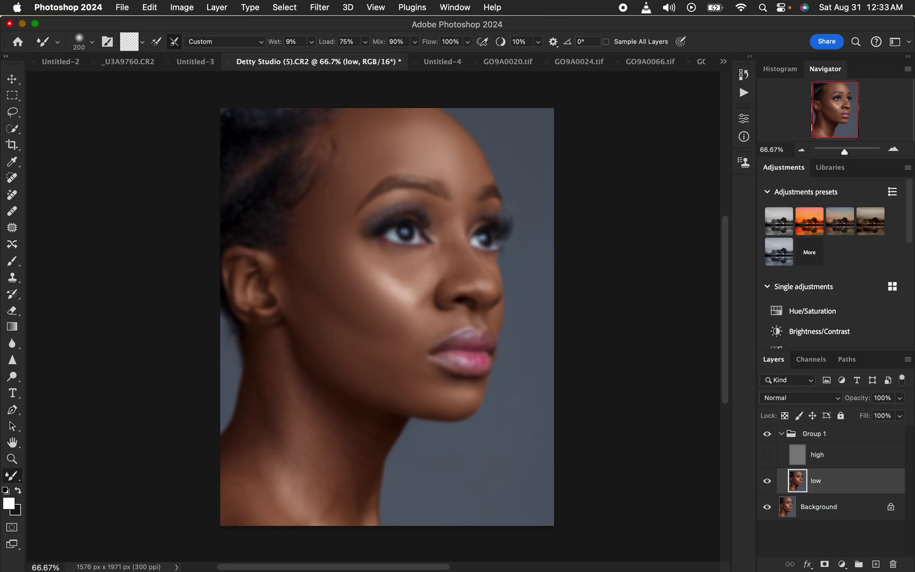
Step: Reduce the Mixer Brush to 100, refine the skin blending on the low layer, and show the high layer again
{"action": "key", "text": "bracketleft"}
{"action": "key", "text": "bracketleft"}
{"action": "key", "text": "bracketleft"}
{"action": "key", "text": "bracketleft"}
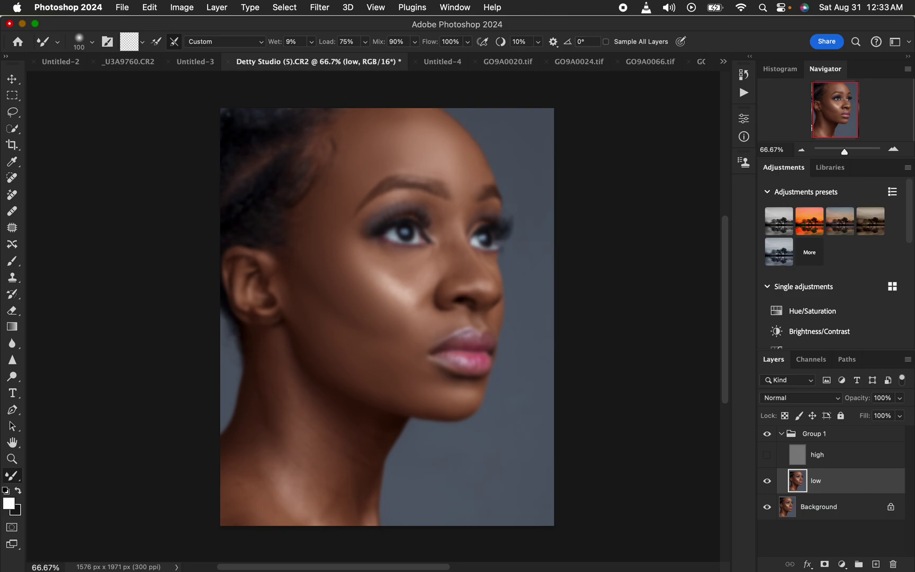
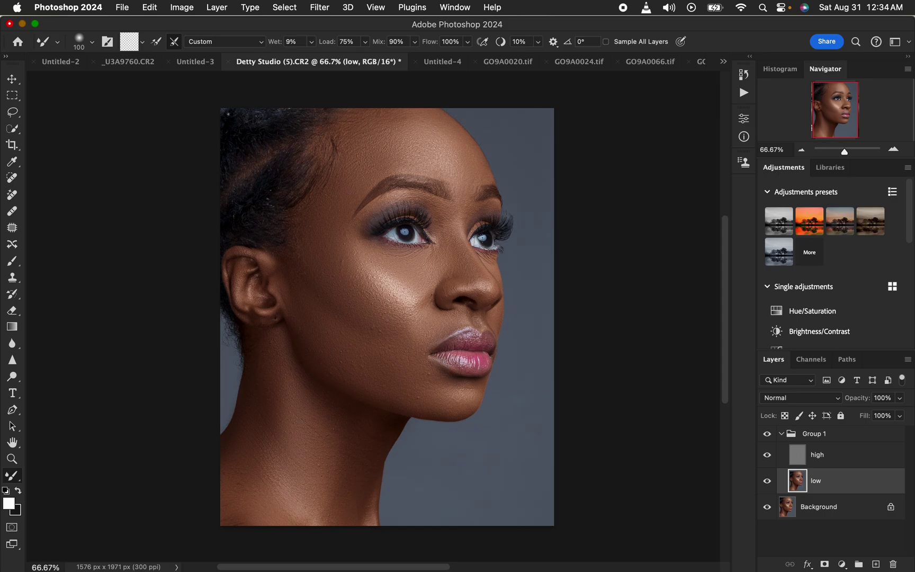
Step: Select the high layer and clean up the cheek's skin texture with the Clone Stamp
{"action": "left_click", "coordinate": [847, 454]}
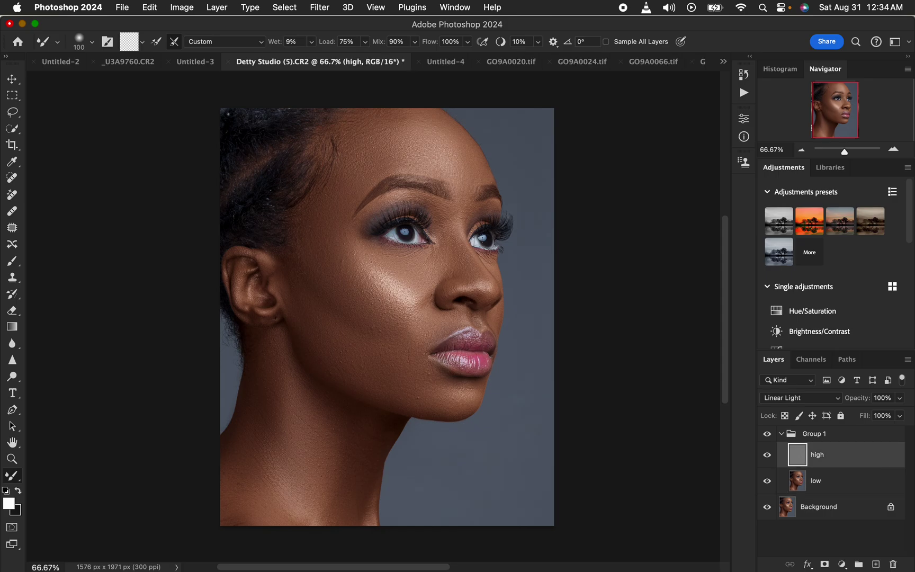
{"action": "key", "text": "s"}
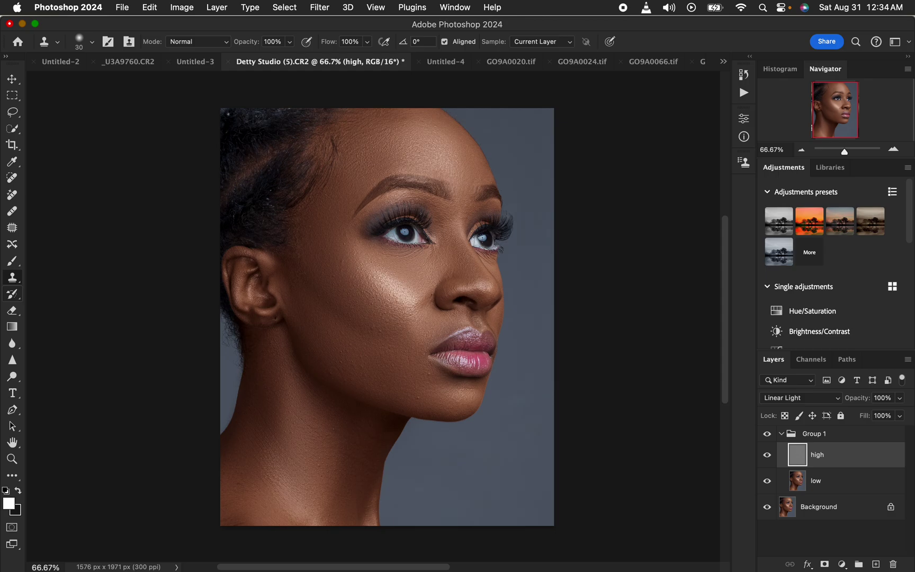
{"action": "key", "text": "super+equal"}
{"action": "key", "text": "super+equal"}
{"action": "key", "text": "super+equal"}
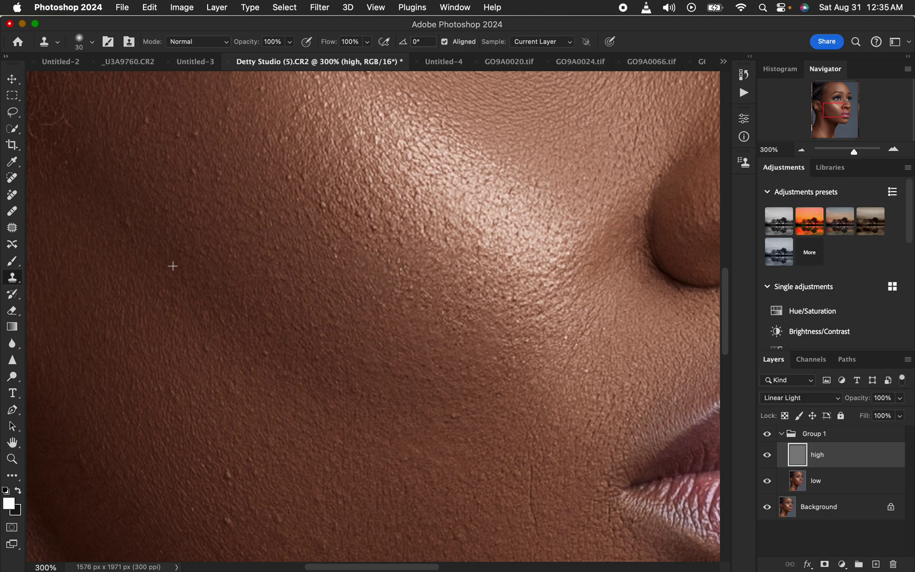
Step: Toggle the frequency separation group's visibility to compare the whole portrait before and after retouching
{"action": "key", "text": "super+minus"}
{"action": "key", "text": "super+minus"}
{"action": "key", "text": "super+minus"}
{"action": "key", "text": "super+minus"}
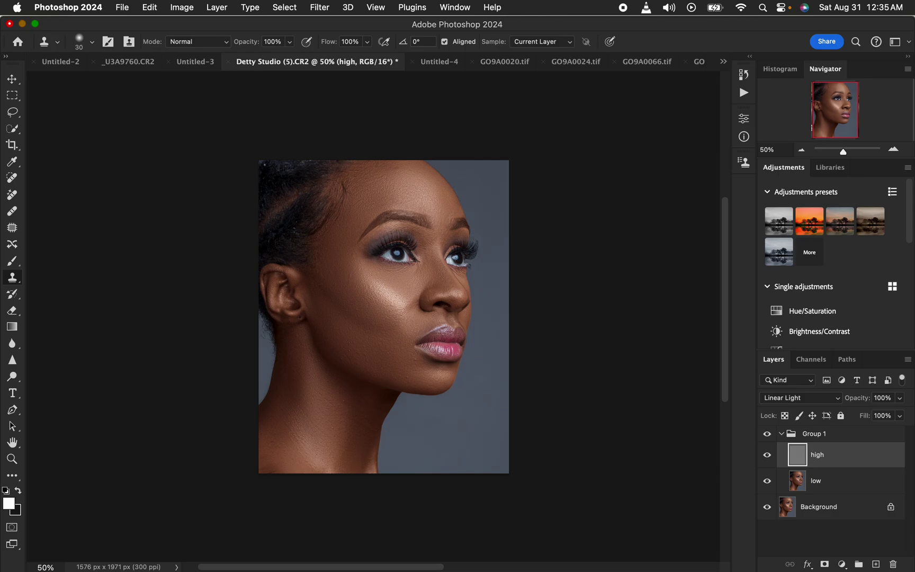
{"action": "left_click", "coordinate": [767, 433]}
{"action": "left_click", "coordinate": [767, 433]}
{"action": "left_click", "coordinate": [766, 433]}
{"action": "left_click", "coordinate": [766, 433]}
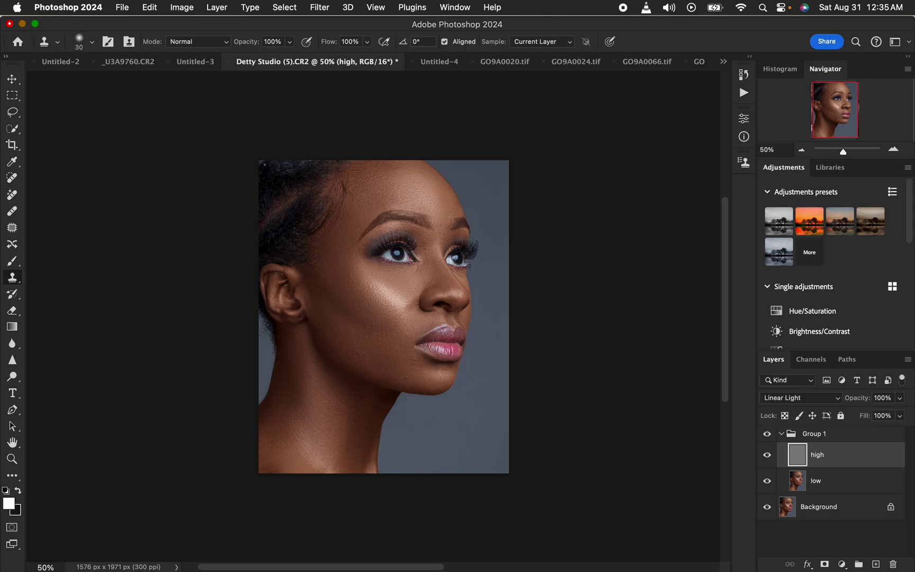